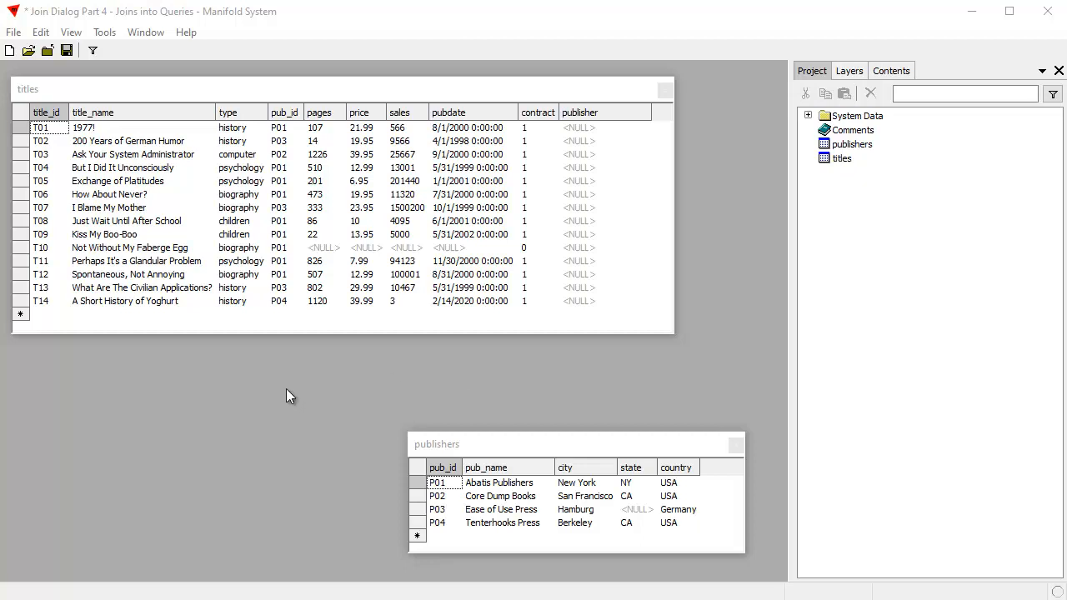
pyautogui.click(248, 91)
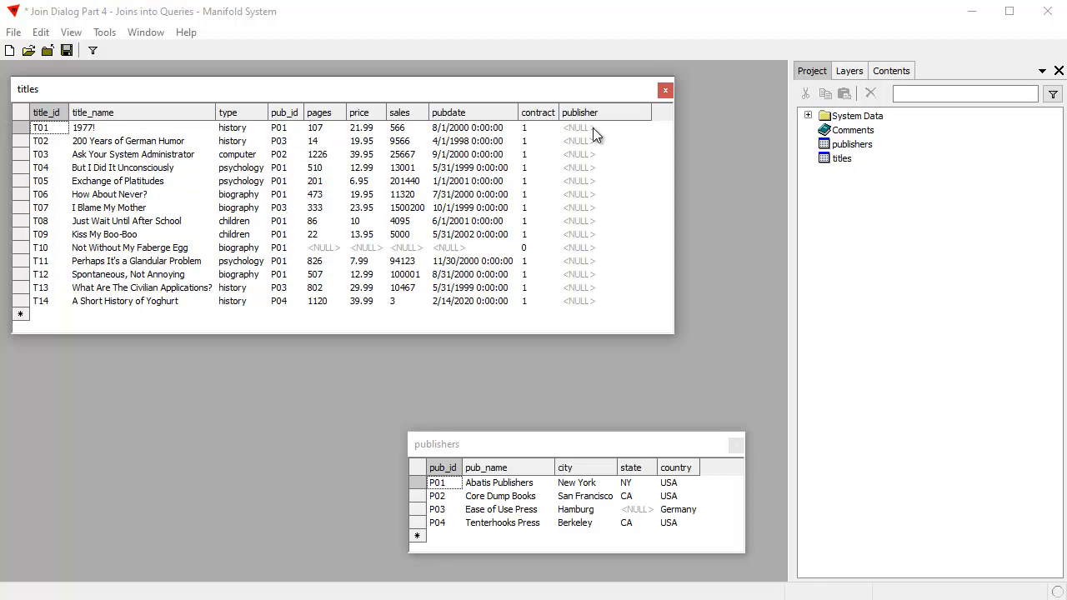
pyautogui.click(564, 448)
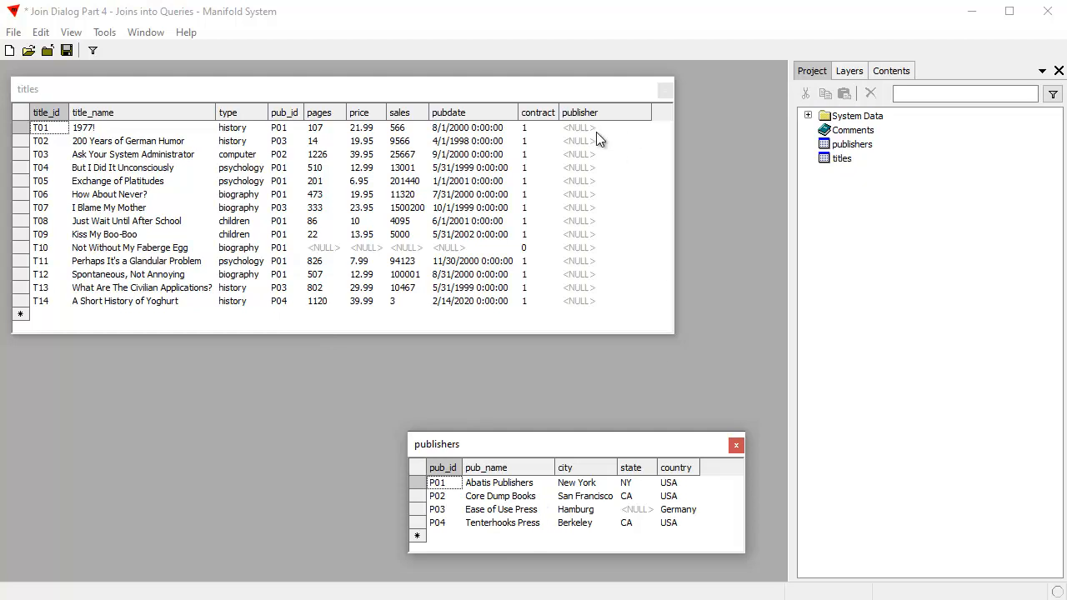
pyautogui.click(558, 90)
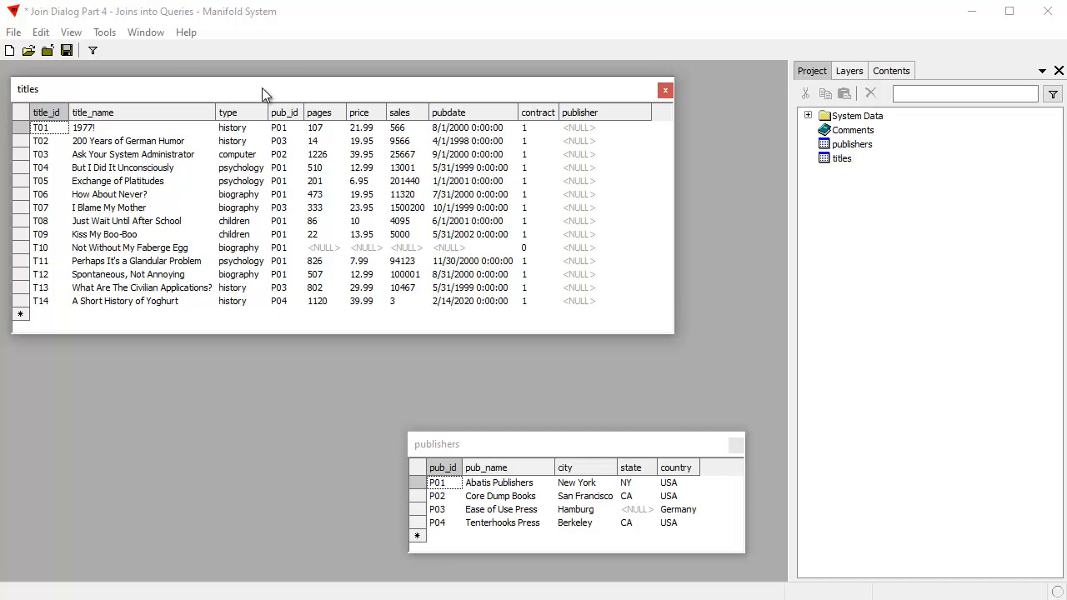
# Create a new query in the project named titles query.
pyautogui.rightClick(864, 229)
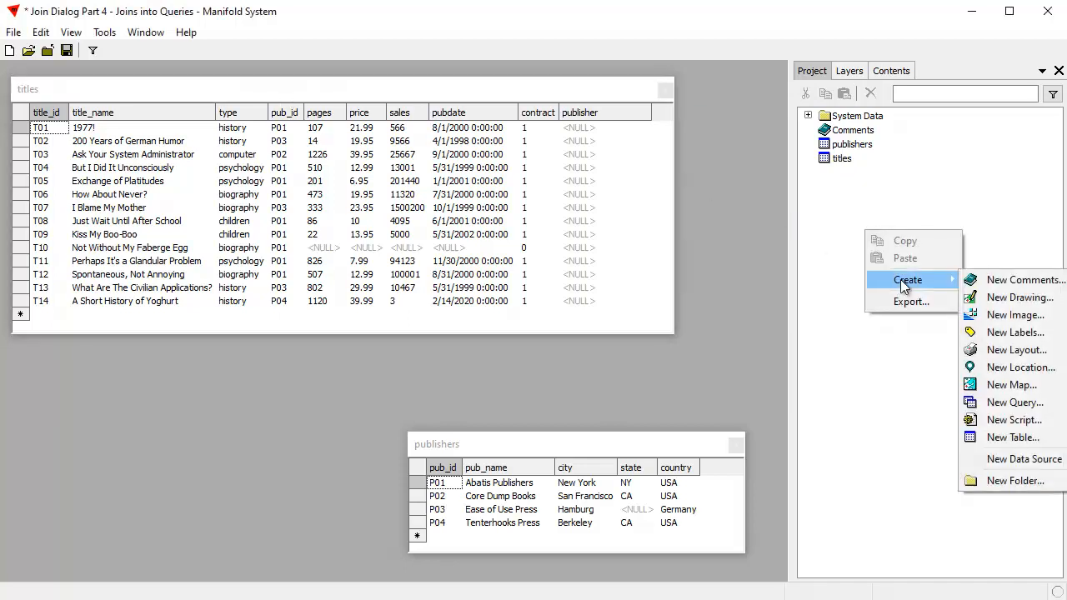
pyautogui.moveTo(900, 280)
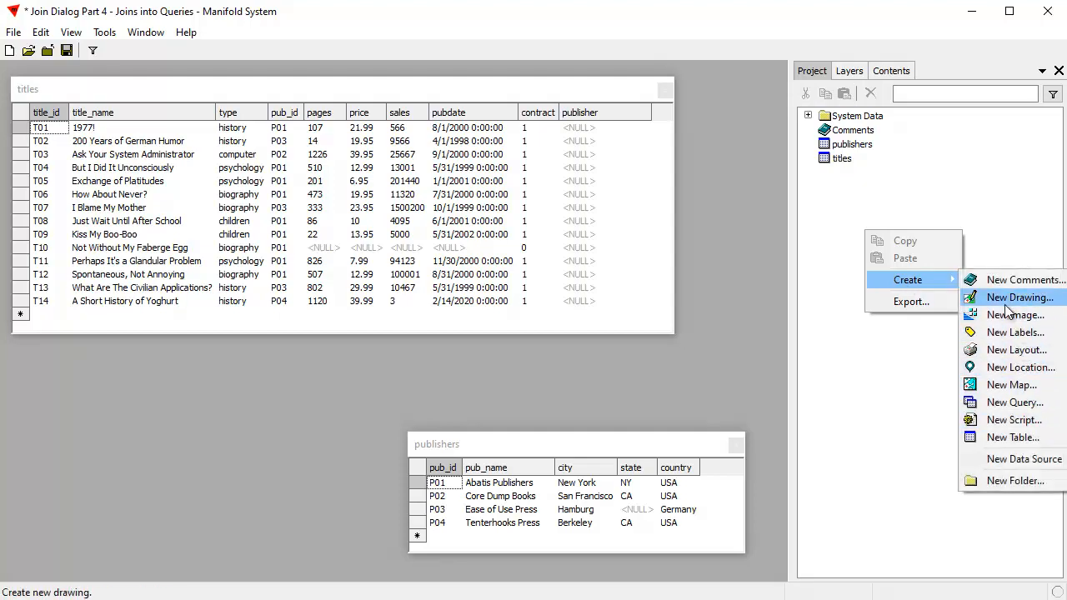
pyautogui.click(1015, 403)
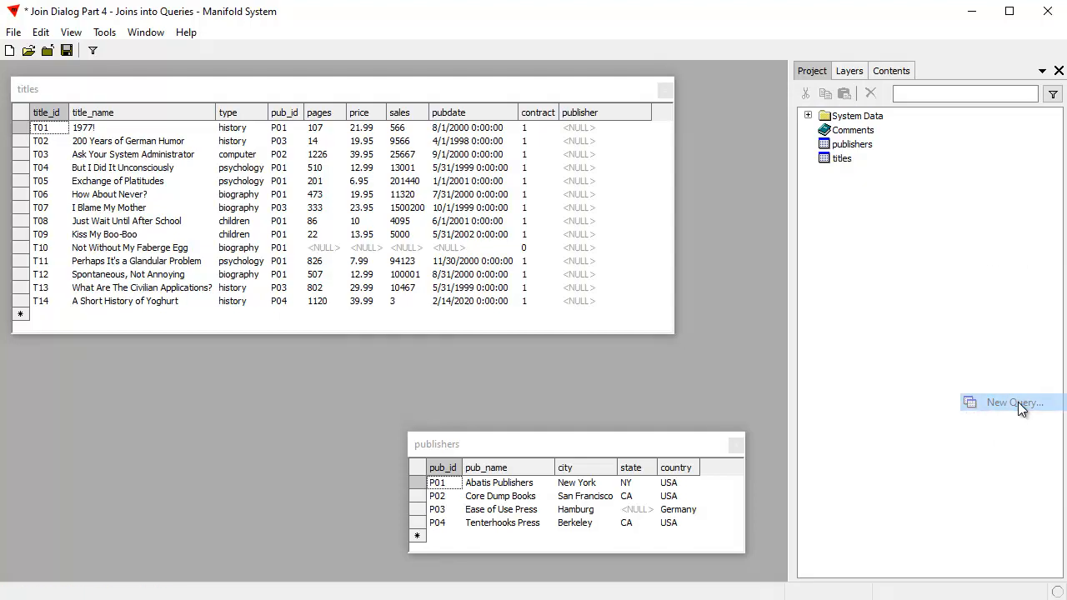
pyautogui.write('titles query')
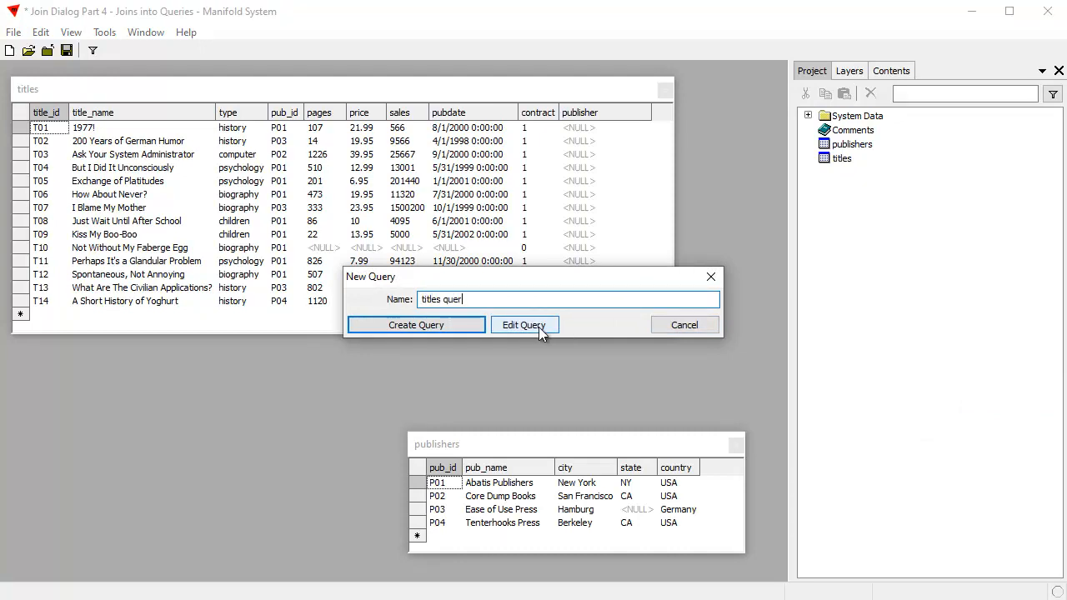
pyautogui.click(449, 326)
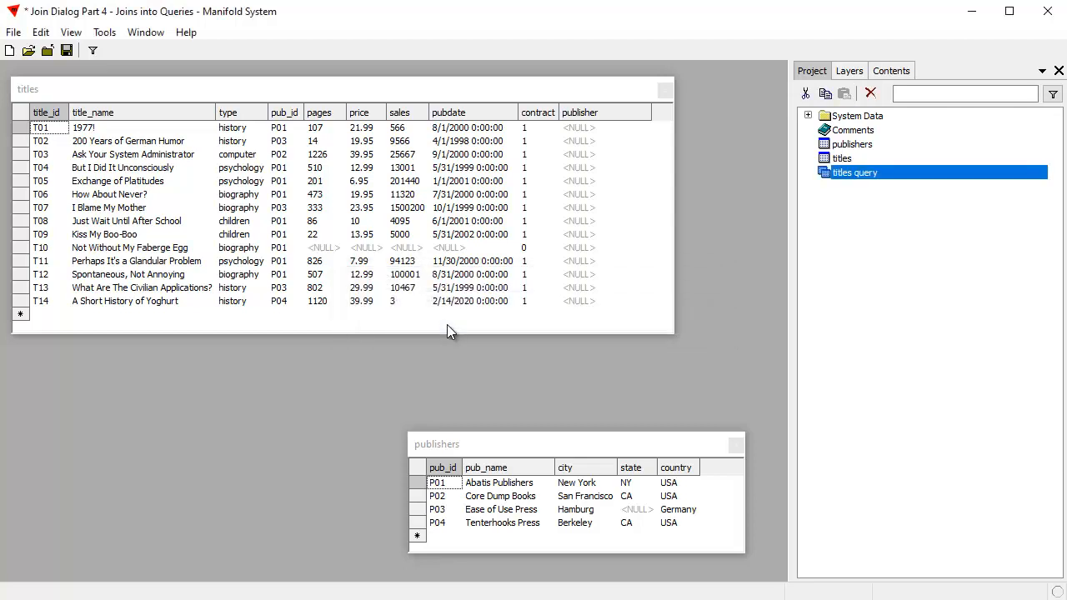
# Open titles query and undock it as a floating window.
pyautogui.click(888, 230)
pyautogui.doubleClick(879, 173)
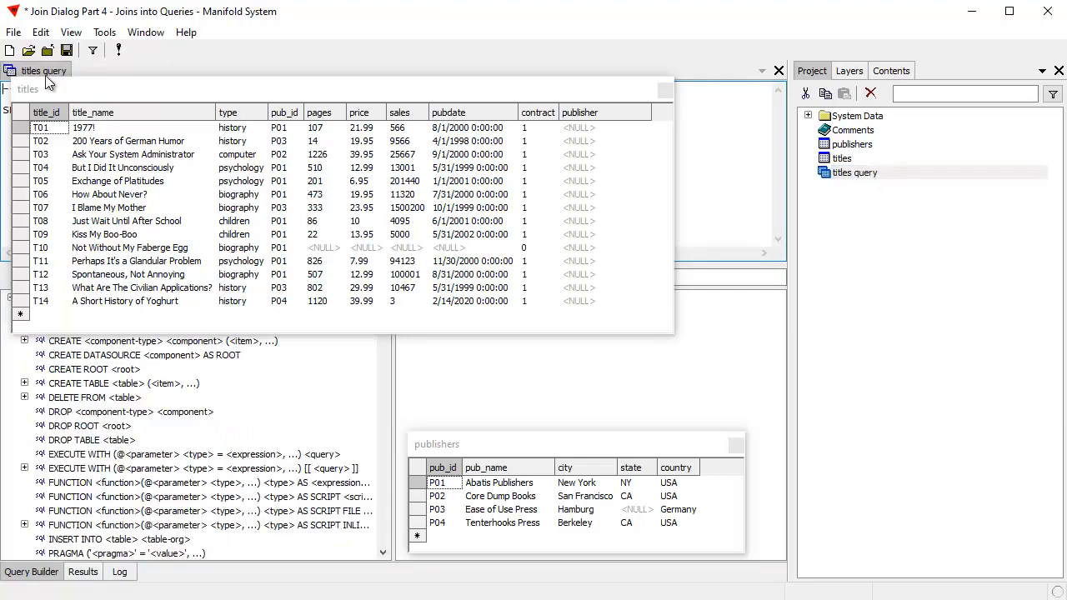
pyautogui.click(44, 72)
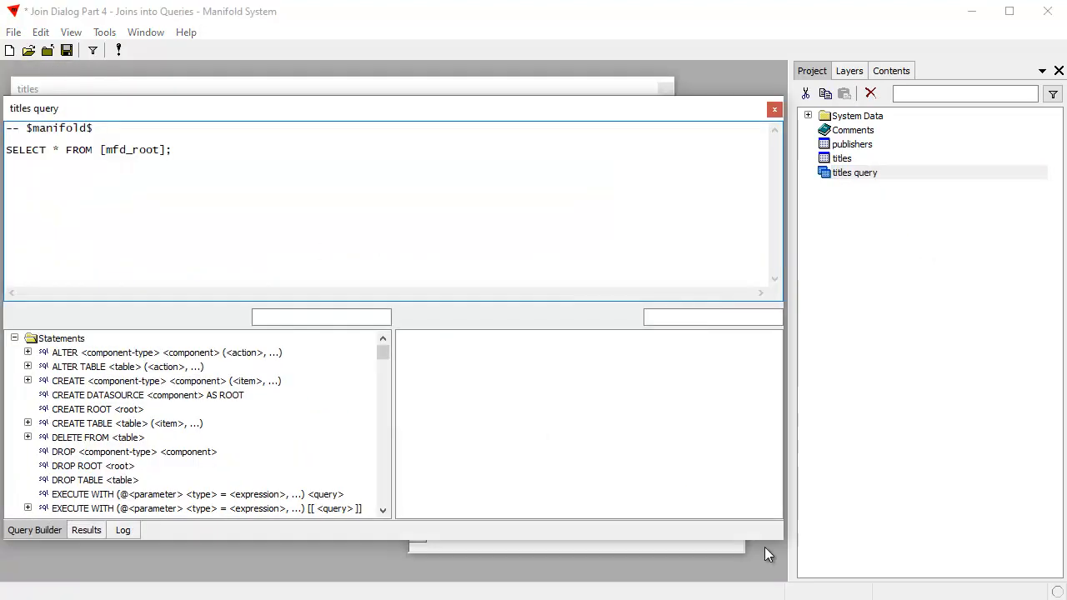
# Shrink the titles query window, move it over the lower part of the titles table, and shift the publishers table aside.
pyautogui.moveTo(778, 538); pyautogui.dragTo(471, 361)
pyautogui.moveTo(559, 442); pyautogui.dragTo(862, 446)
pyautogui.moveTo(379, 106); pyautogui.dragTo(459, 307)
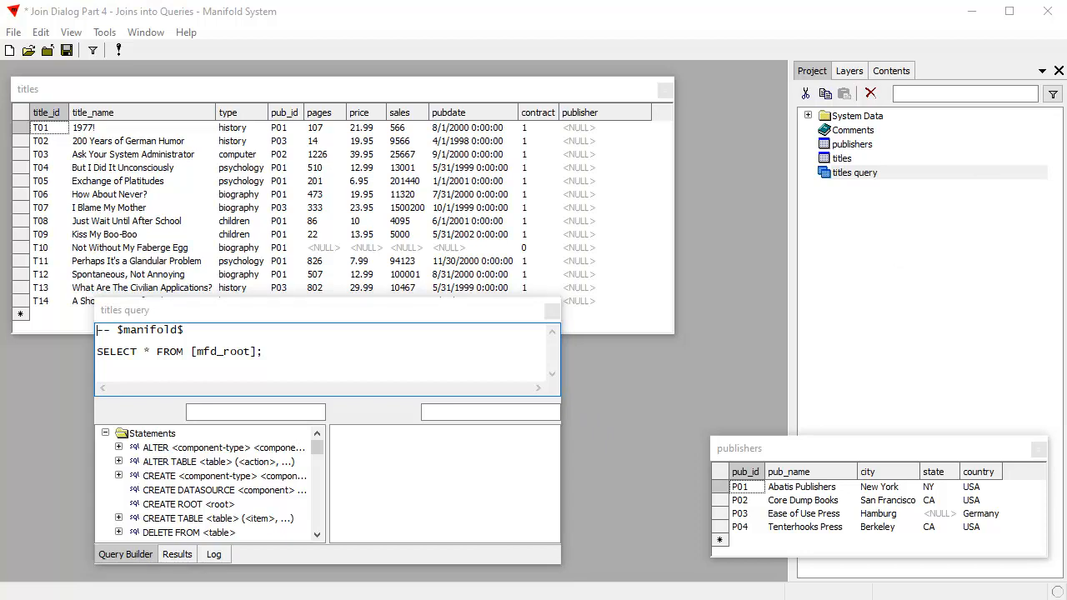
# Replace the query text with SELECT [title_id], [title_name], [pub_id], [publisher] FROM [titles]; and run it.
pyautogui.rightClick(390, 465)
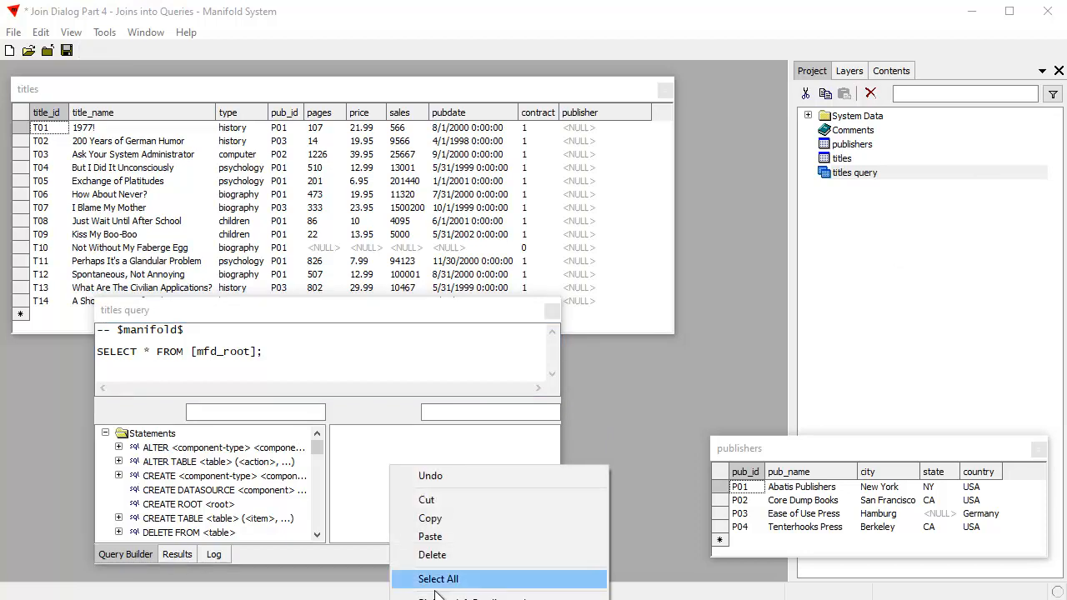
pyautogui.click(450, 517)
pyautogui.click(312, 357)
pyautogui.hotkey('ctrl', 'a')
pyautogui.hotkey('ctrl', 'v')
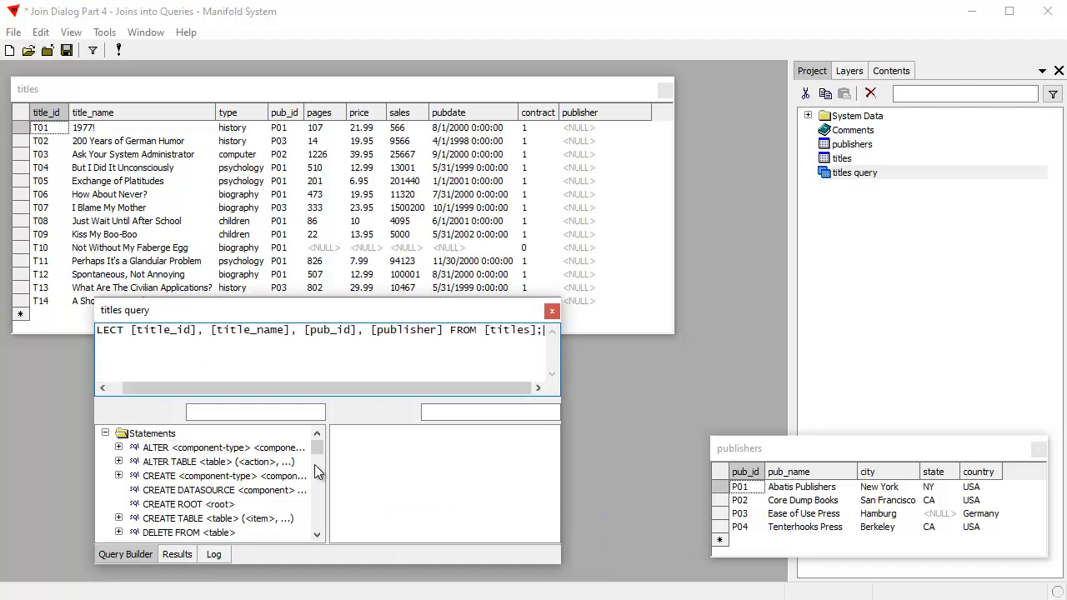
pyautogui.moveTo(562, 445); pyautogui.dragTo(648, 445)
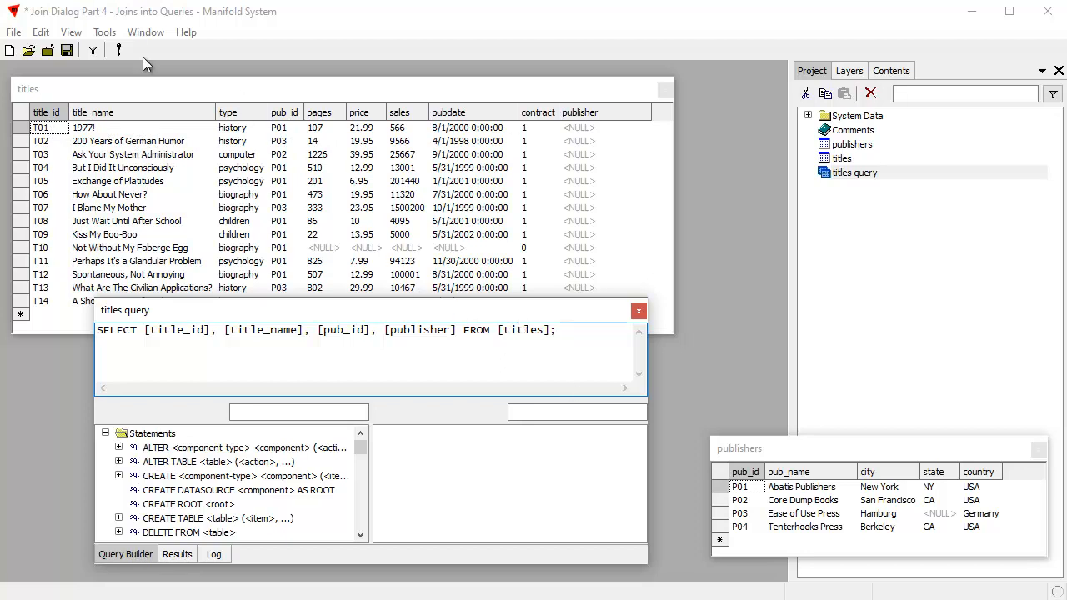
pyautogui.click(120, 51)
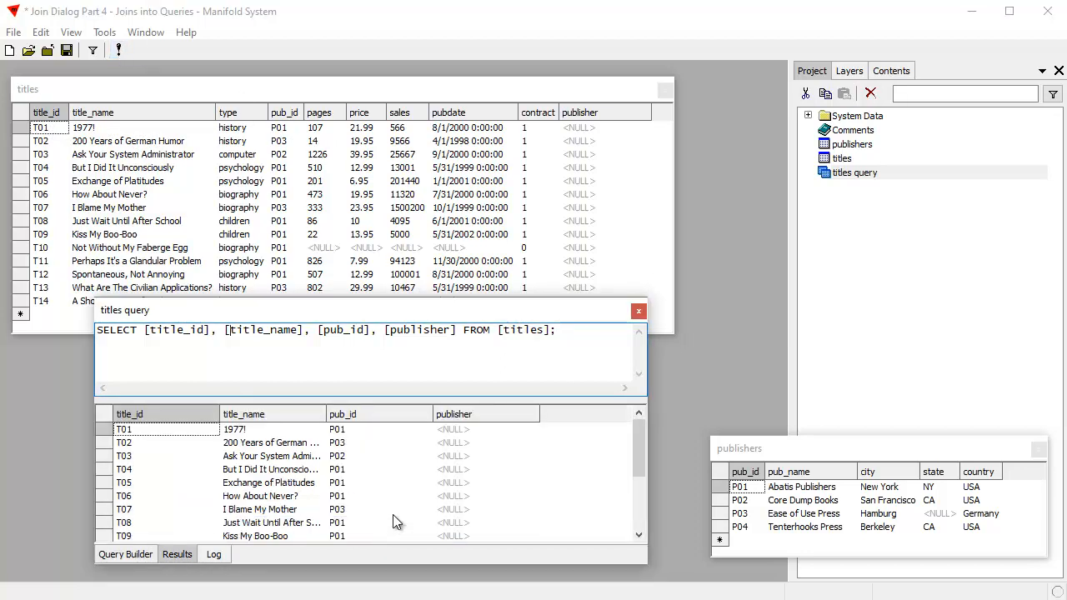
pyautogui.moveTo(219, 417); pyautogui.dragTo(188, 417)
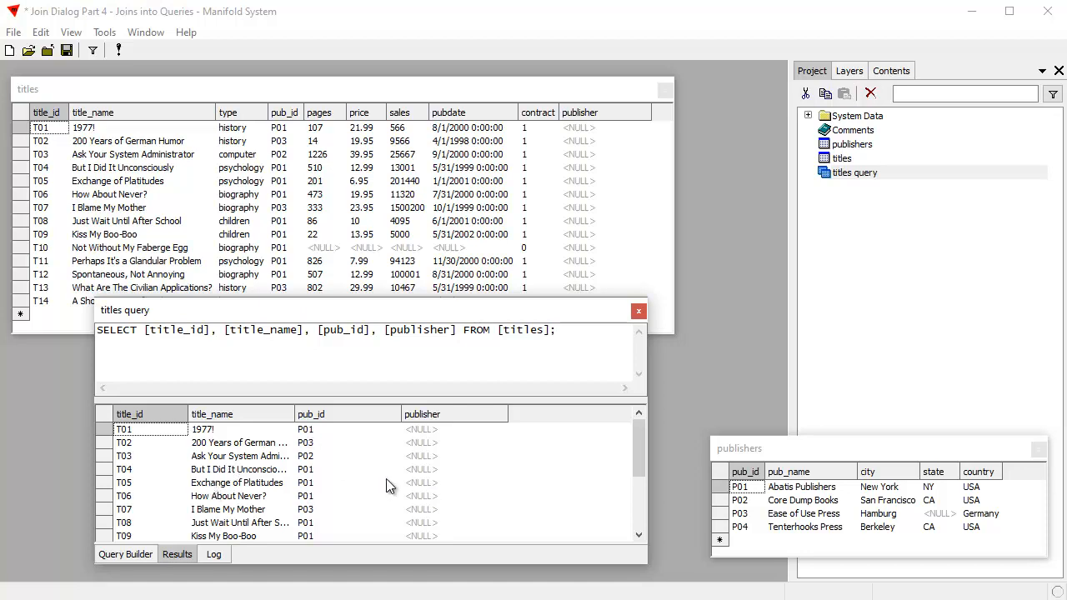
# Enter Abatis Publishers as the publisher of title T01 in the query results and check the titles table.
pyautogui.doubleClick(432, 431)
pyautogui.write('Aba')
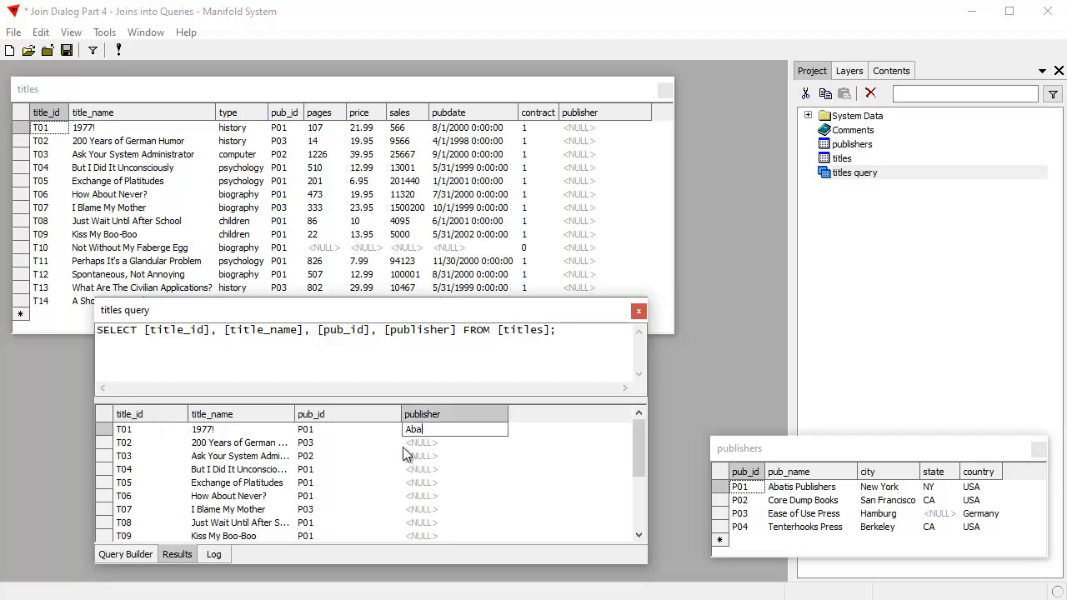
pyautogui.write('tis Publishers')
pyautogui.press('Return')
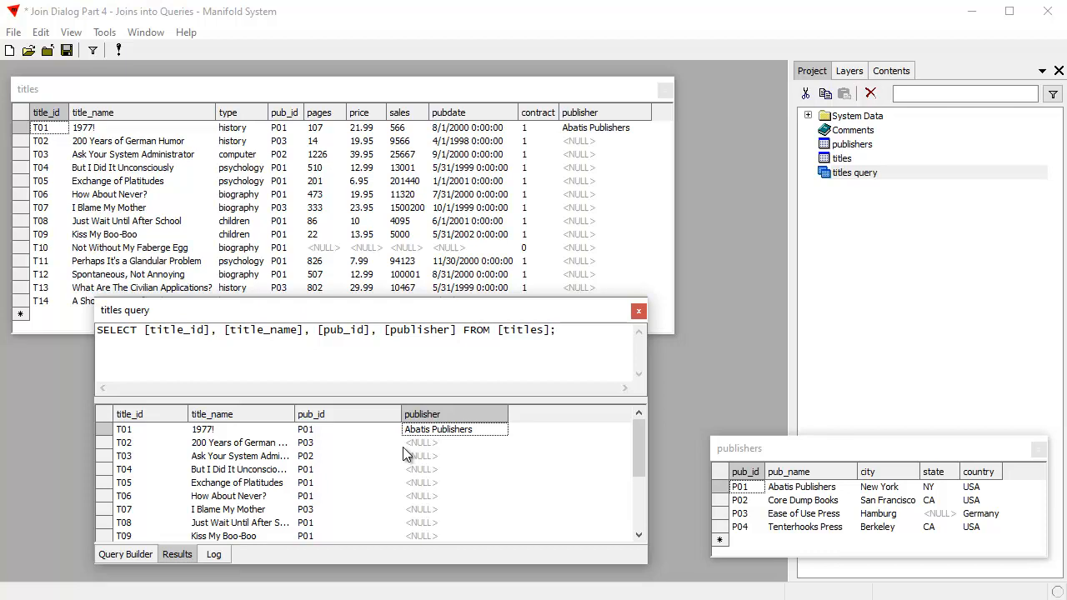
pyautogui.click(532, 90)
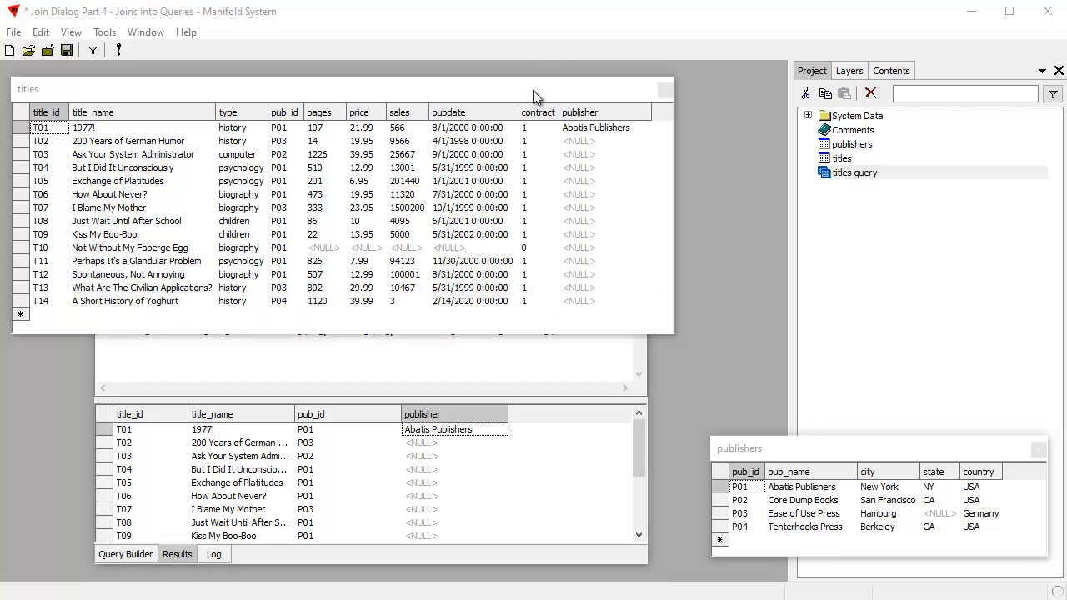
pyautogui.click(531, 471)
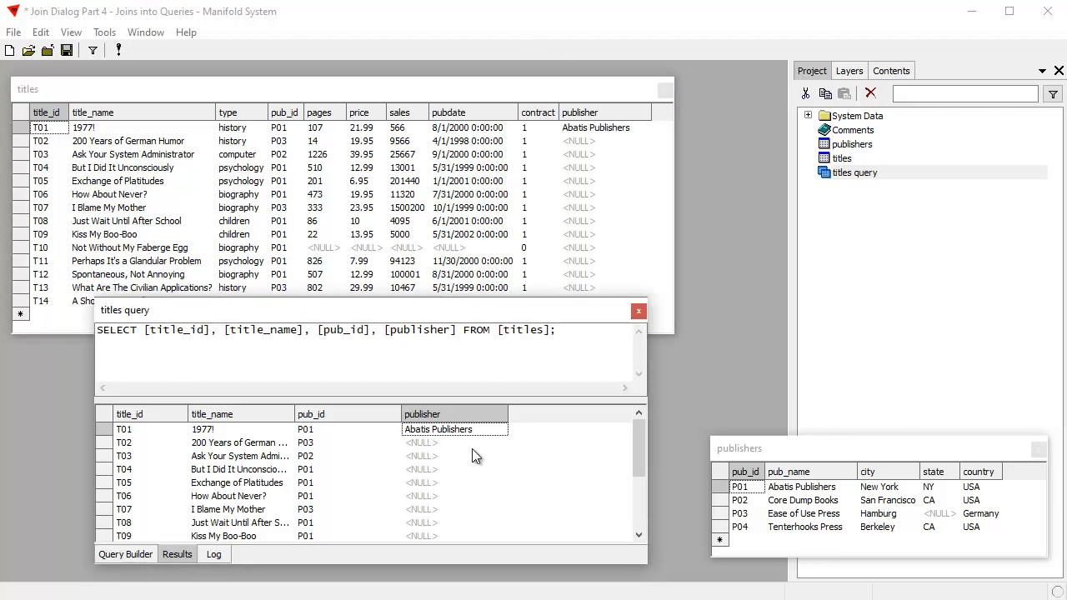
# Delete the publisher value of title T01 from the query results and check the titles table.
pyautogui.rightClick(463, 429)
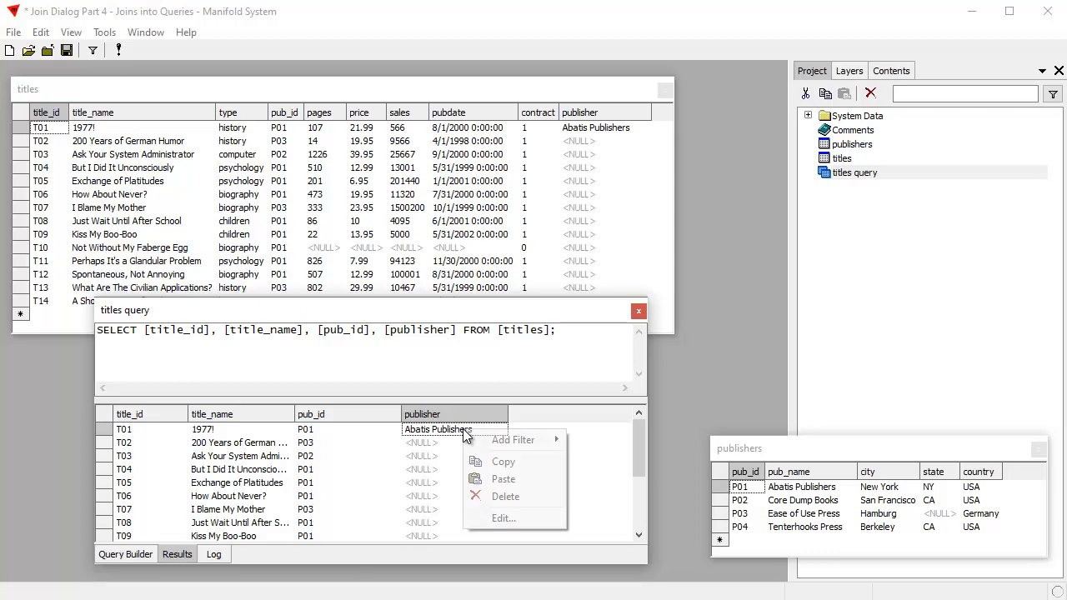
pyautogui.click(506, 496)
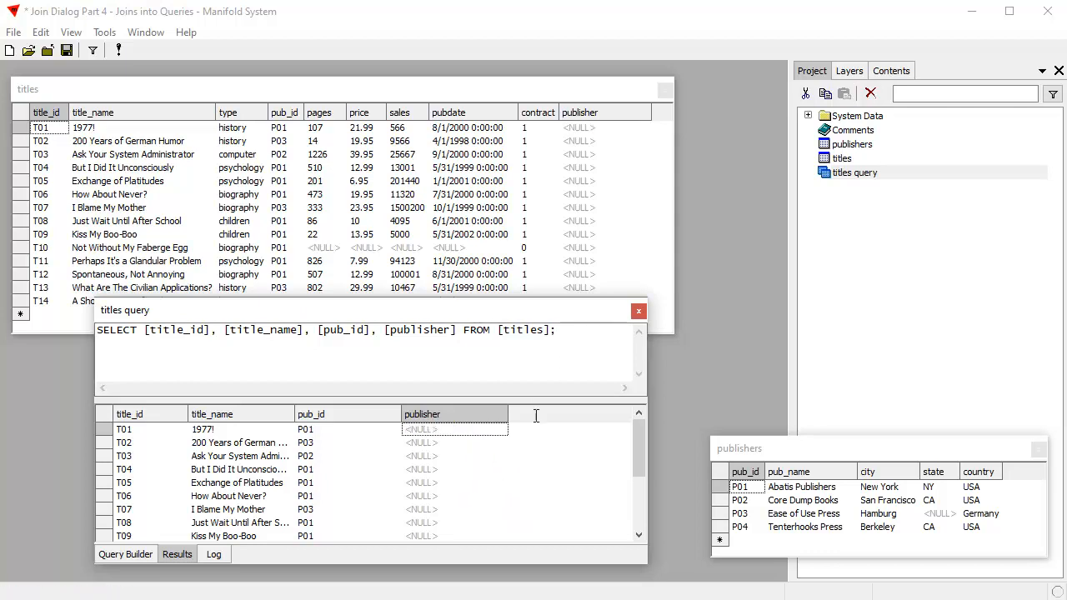
pyautogui.click(561, 83)
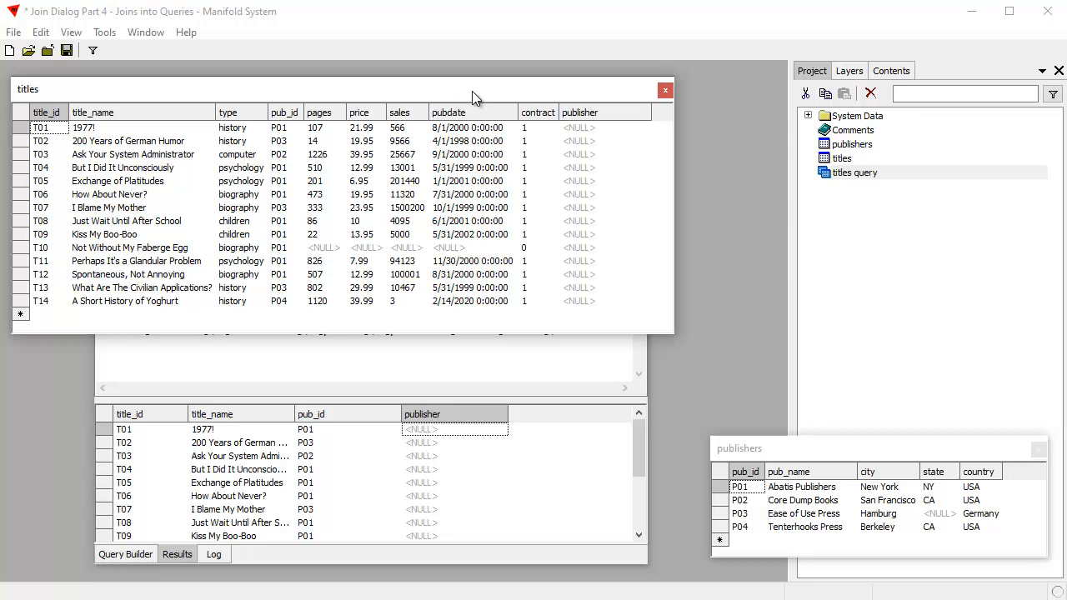
# Bring the titles query window to the front and move it slightly higher over the titles table.
pyautogui.click(346, 356)
pyautogui.moveTo(260, 308); pyautogui.dragTo(225, 291)
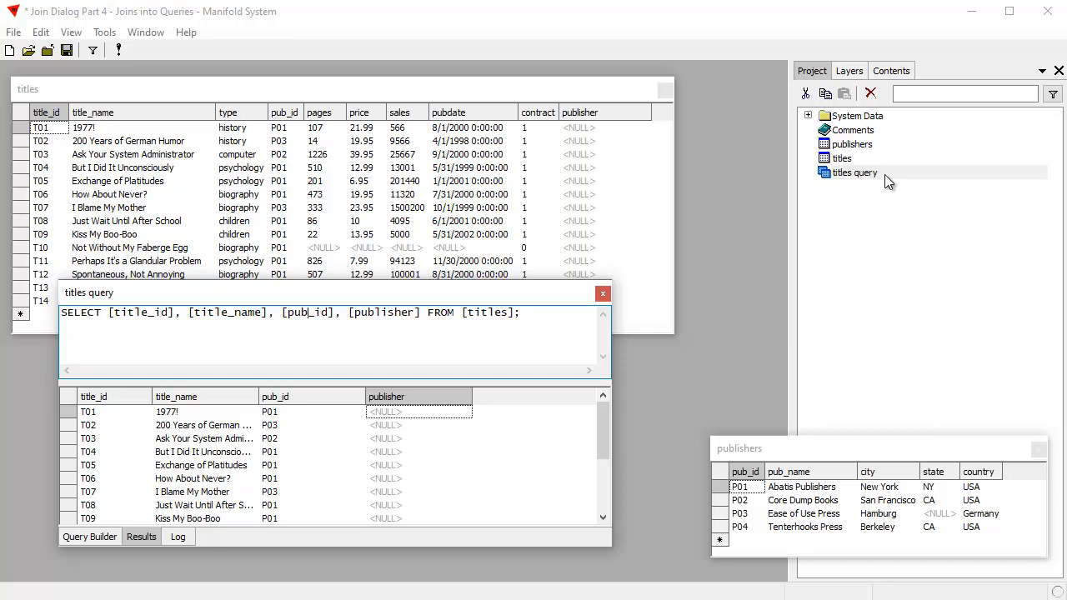
pyautogui.moveTo(392, 295); pyautogui.dragTo(396, 295)
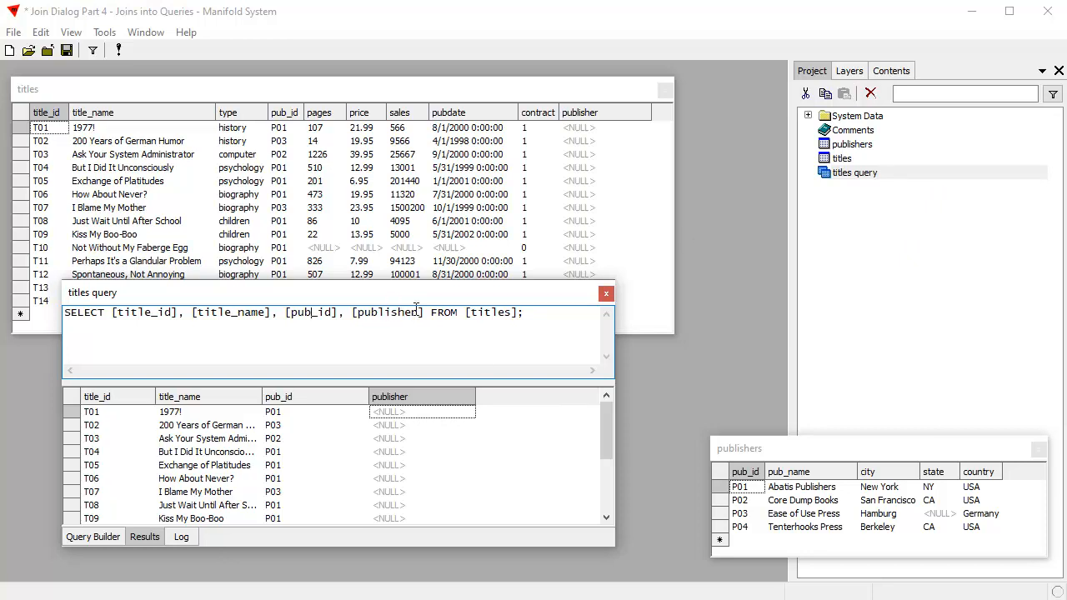
# Set up a join from titles query to the publishers table, matching pub_id equal to pub_id.
pyautogui.click(40, 32)
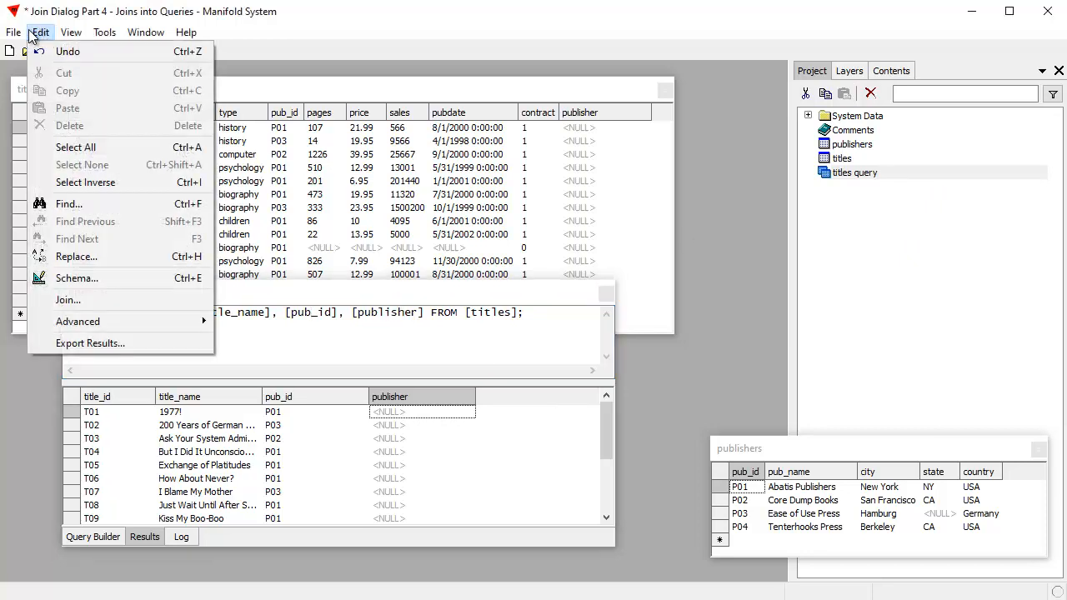
pyautogui.click(94, 300)
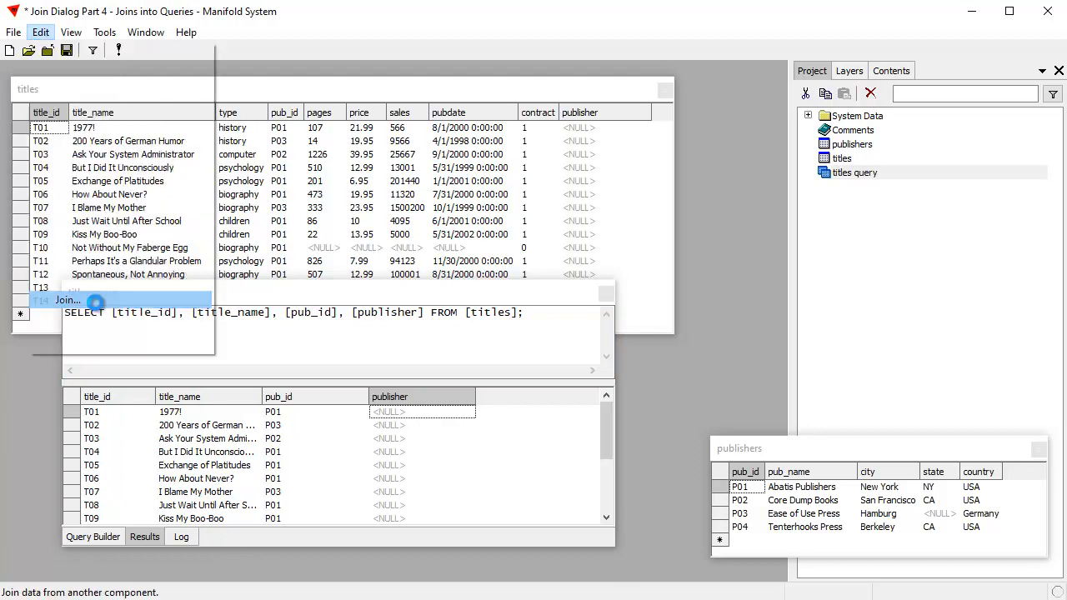
pyautogui.moveTo(370, 235); pyautogui.dragTo(460, 116)
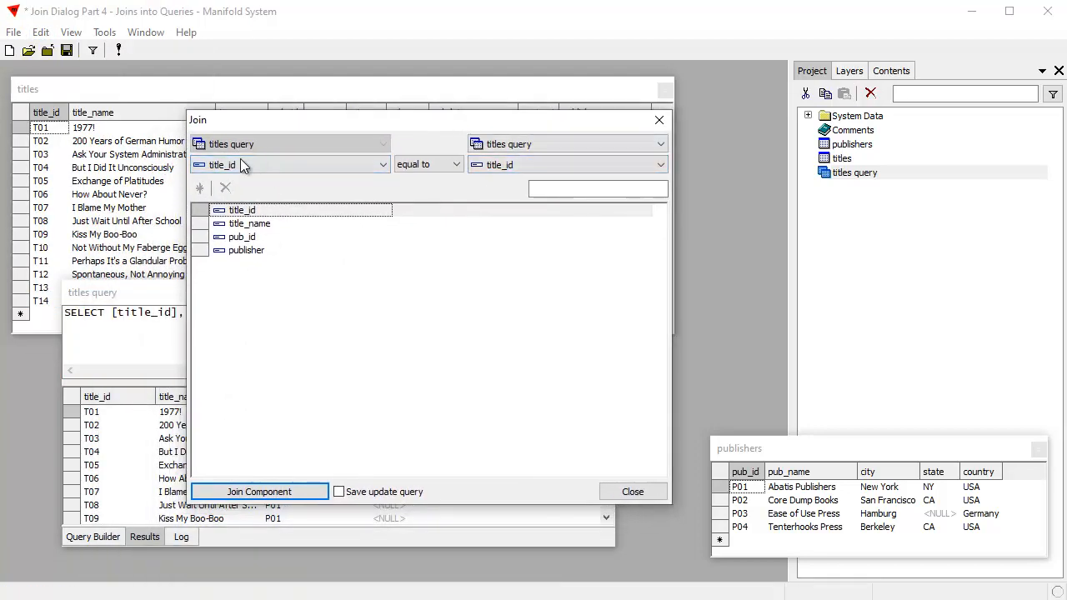
pyautogui.click(385, 170)
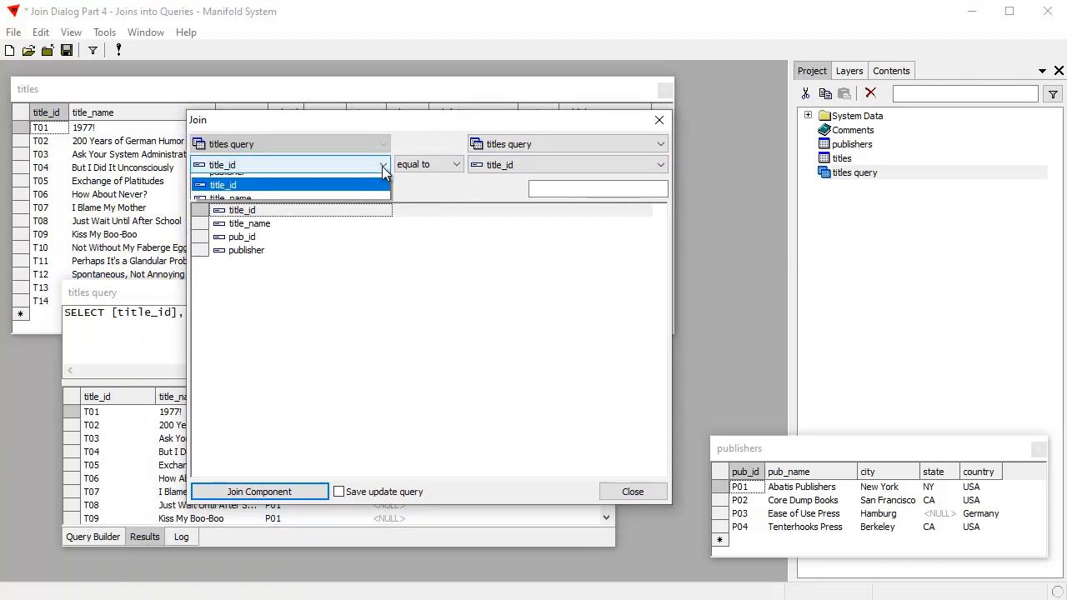
pyautogui.click(243, 177)
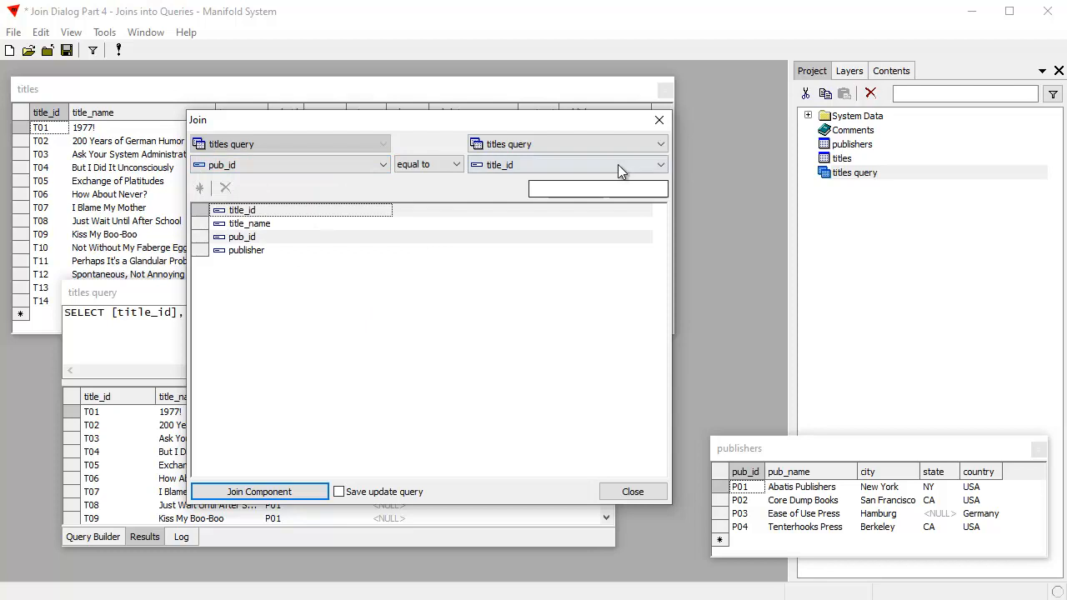
pyautogui.click(658, 144)
pyautogui.click(531, 162)
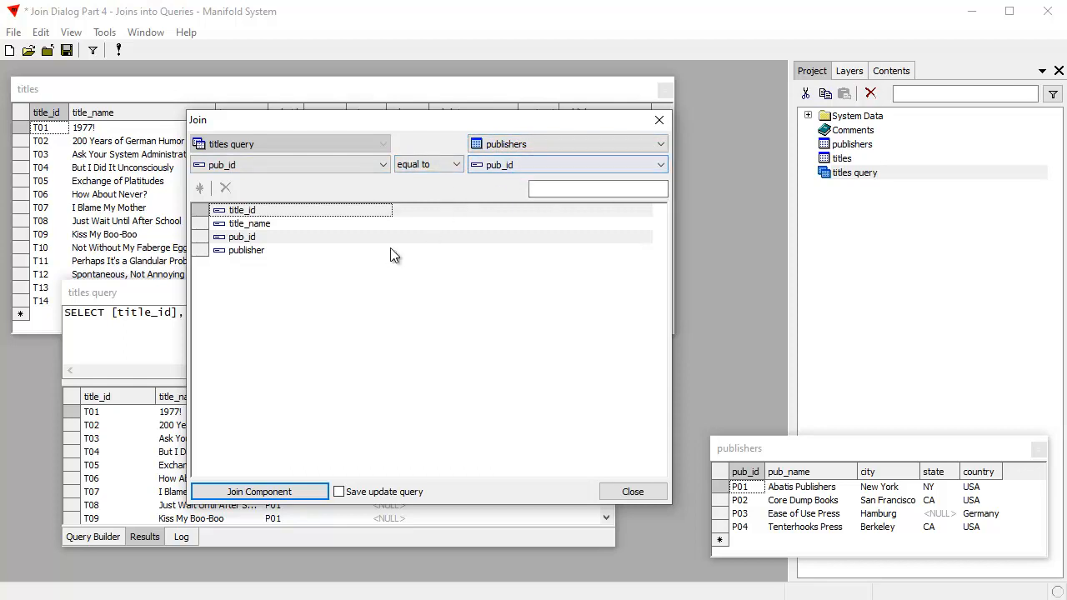
pyautogui.moveTo(532, 126); pyautogui.dragTo(577, 133)
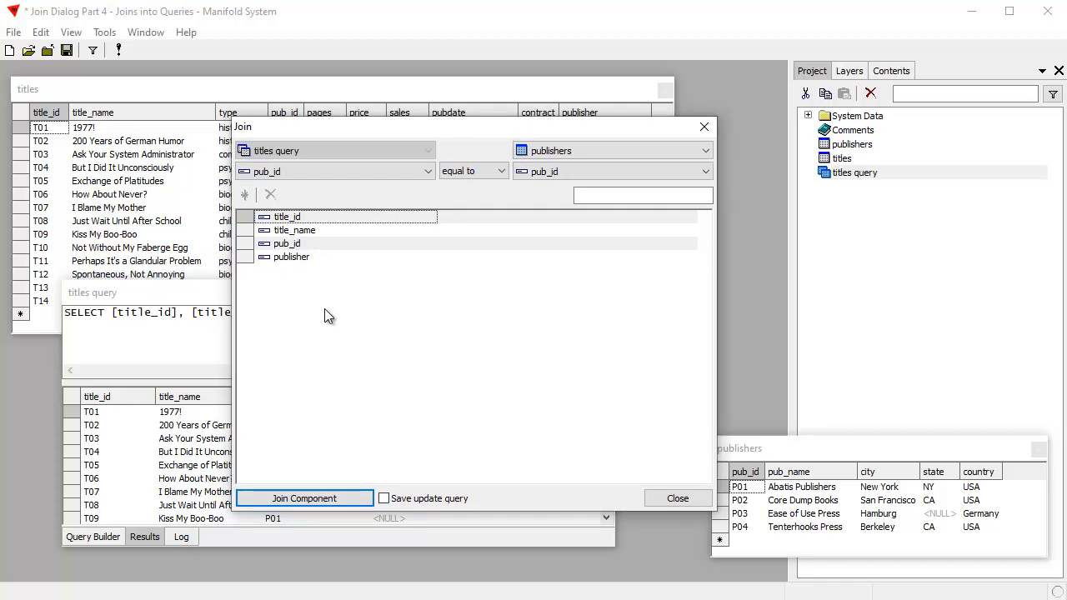
# Set the publisher field to copy from pub_name, and run the join with the update query saved.
pyautogui.click(317, 258)
pyautogui.click(486, 255)
pyautogui.click(617, 257)
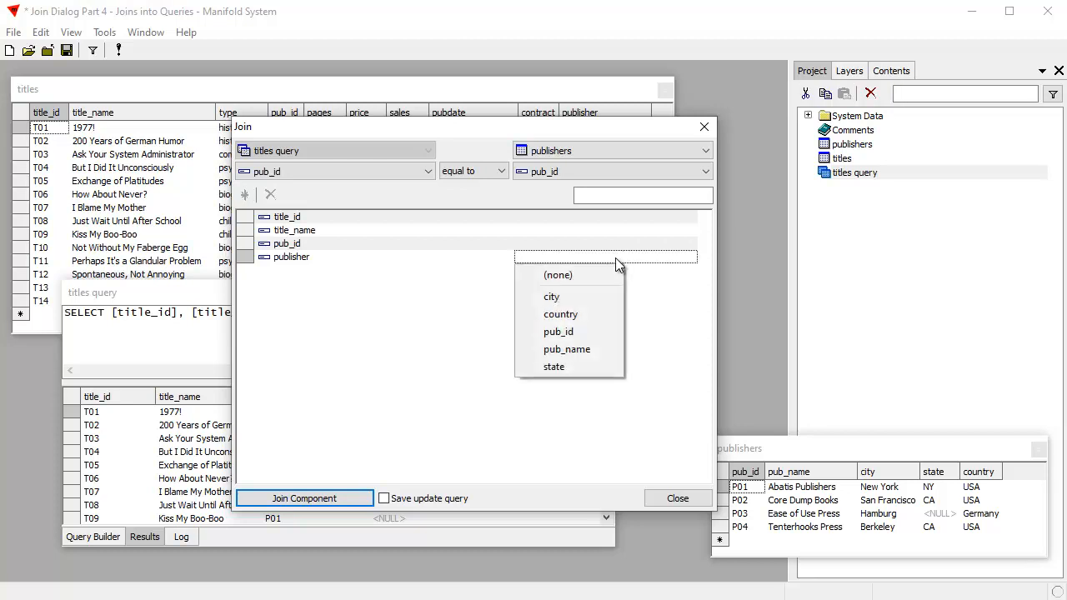
pyautogui.click(585, 349)
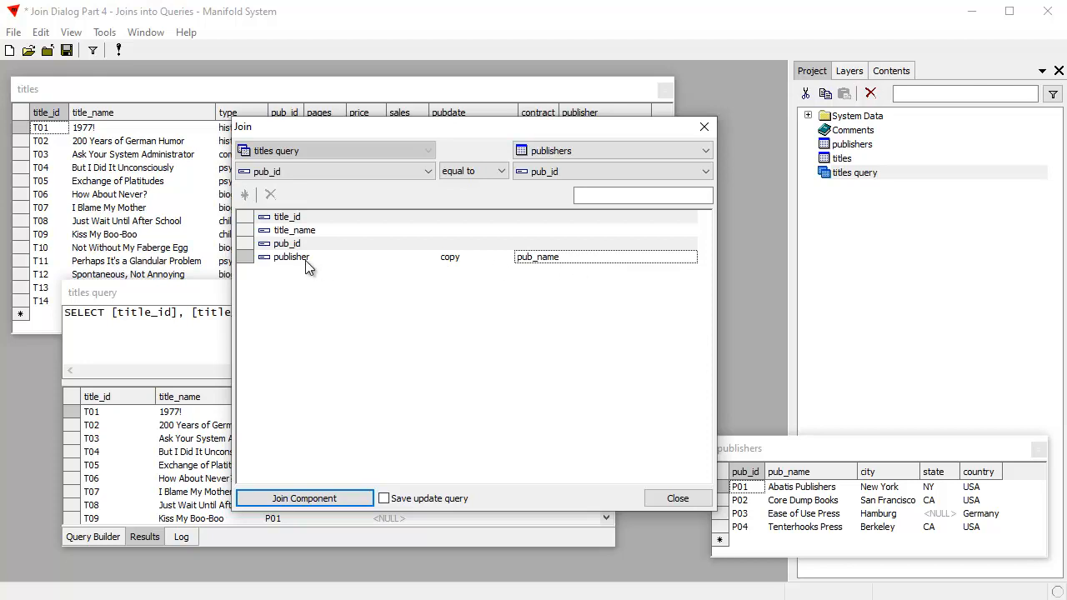
pyautogui.click(385, 501)
pyautogui.click(344, 495)
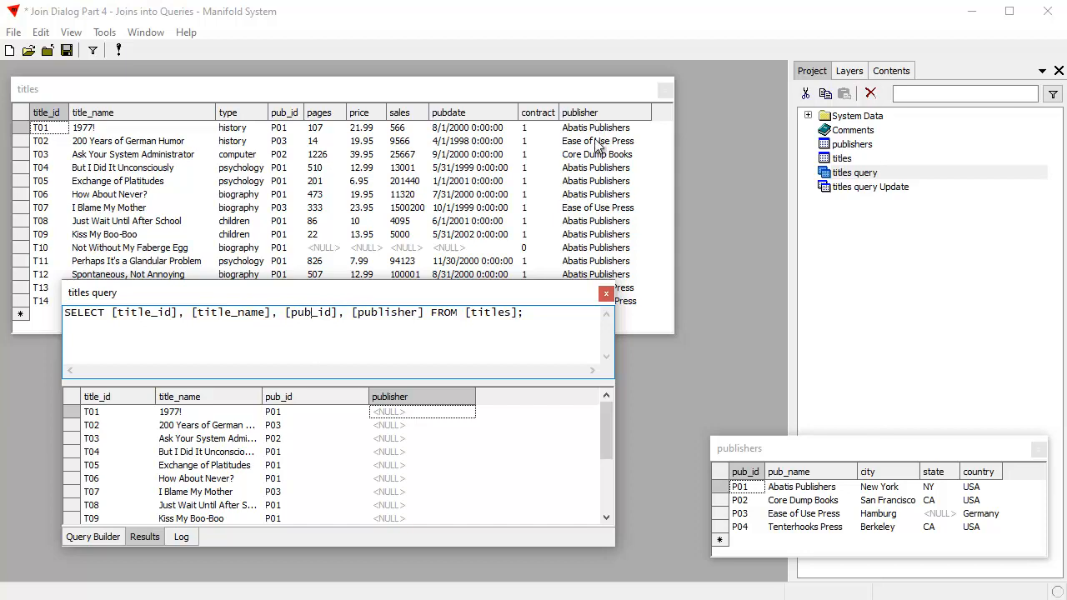
# Rerun the titles query and look through its refreshed publisher results, making the query window slightly taller.
pyautogui.click(121, 48)
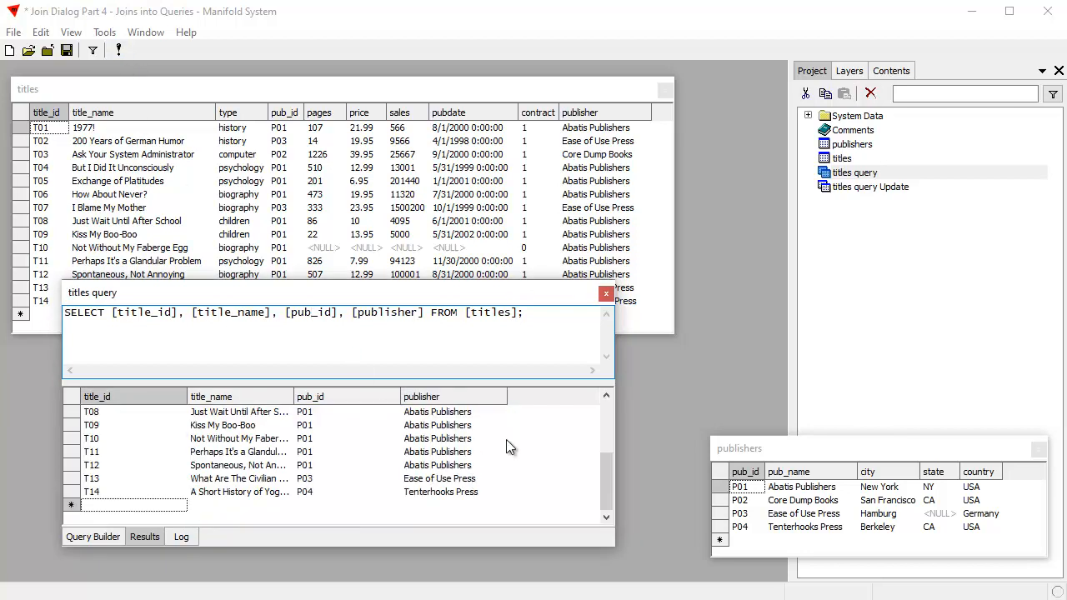
pyautogui.moveTo(607, 497); pyautogui.dragTo(606, 463)
pyautogui.scroll(2, 600, 459)
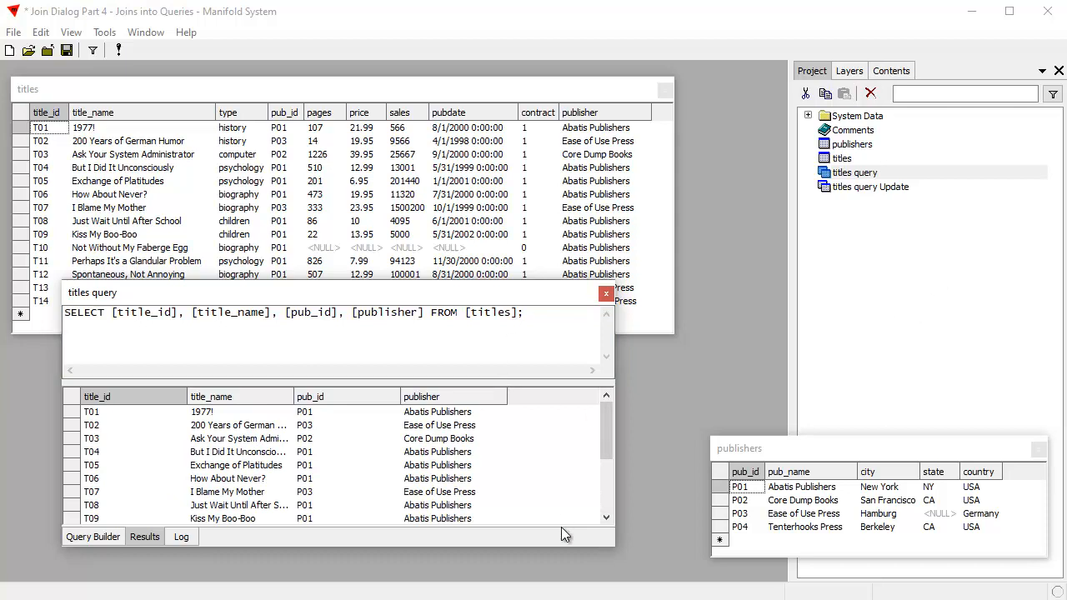
pyautogui.moveTo(608, 545); pyautogui.dragTo(610, 558)
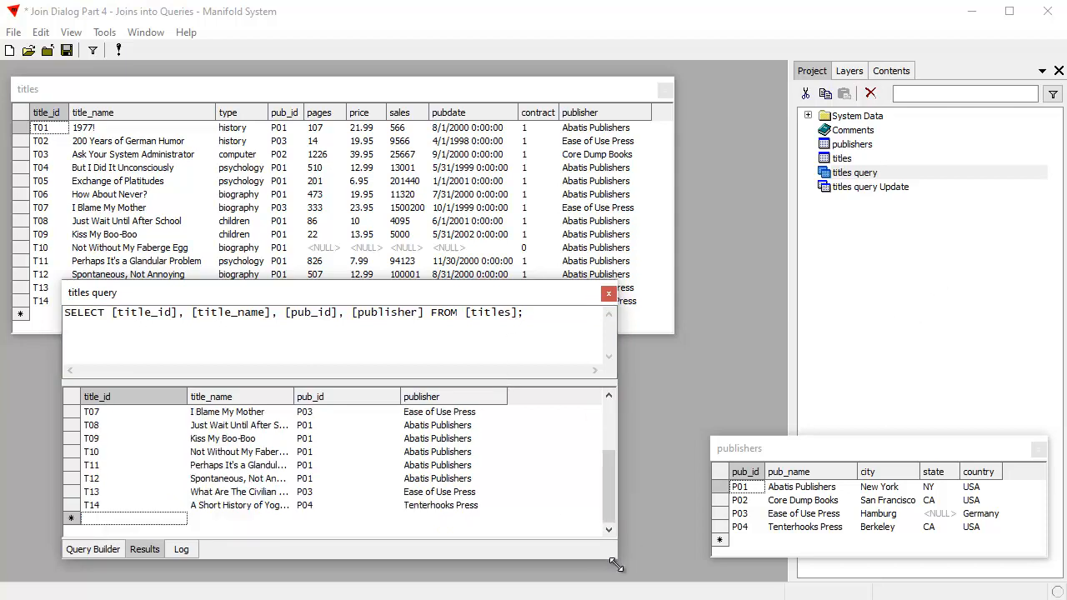
# Delete the publisher values of titles T04, T08 and T14 in the titles table.
pyautogui.click(599, 168)
pyautogui.rightClick(600, 173)
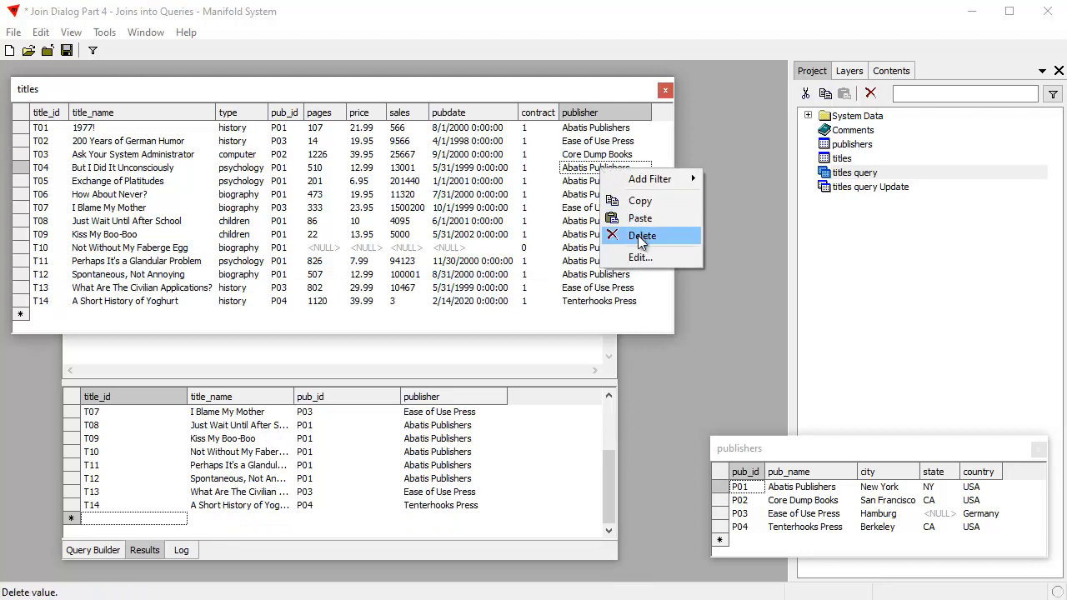
pyautogui.click(625, 236)
pyautogui.rightClick(583, 227)
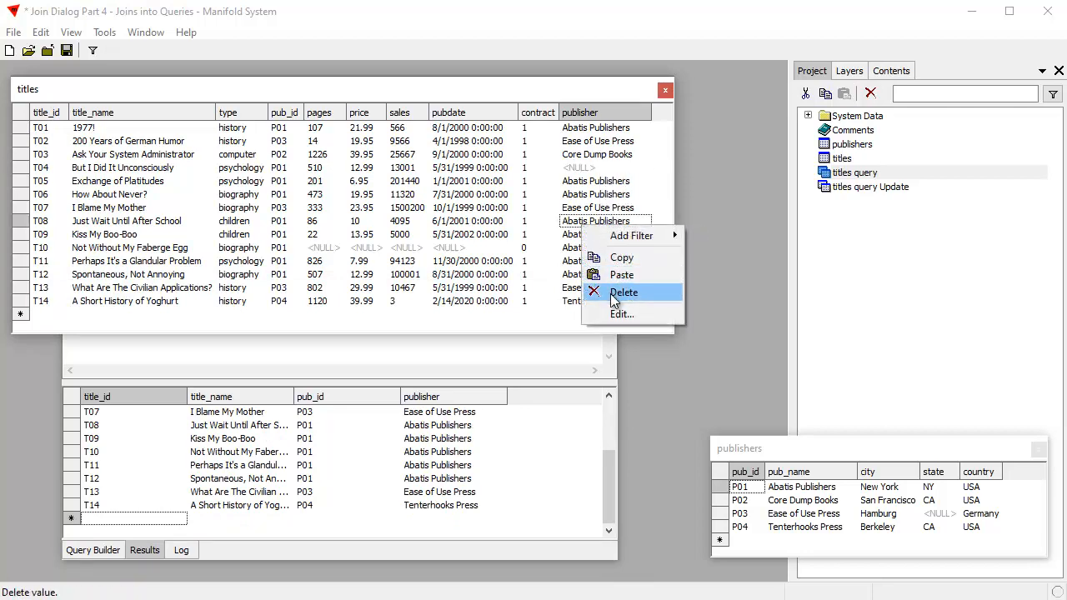
pyautogui.click(617, 294)
pyautogui.rightClick(592, 302)
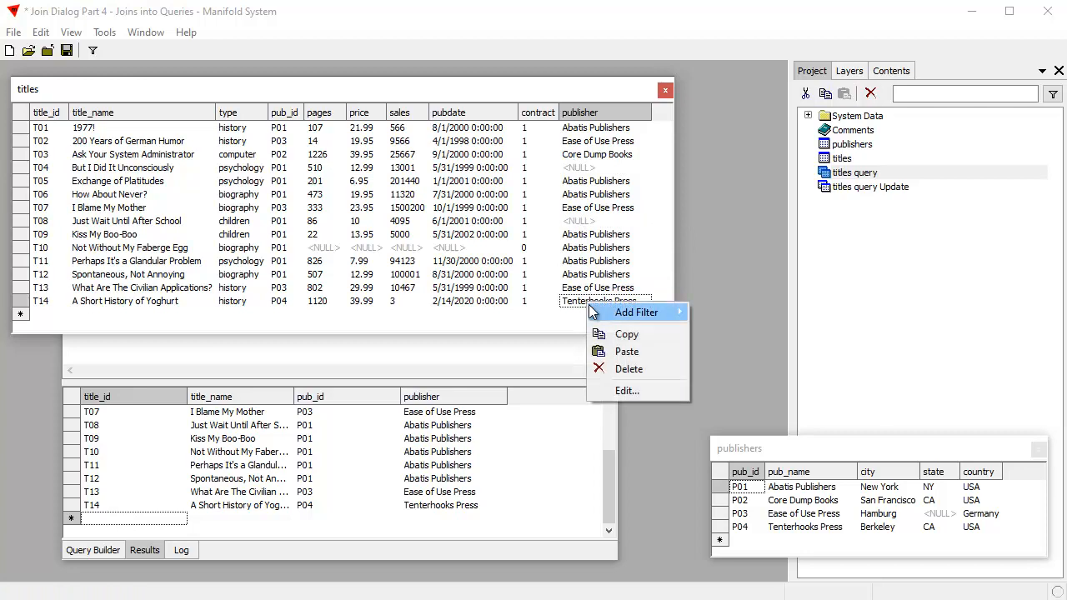
pyautogui.click(622, 368)
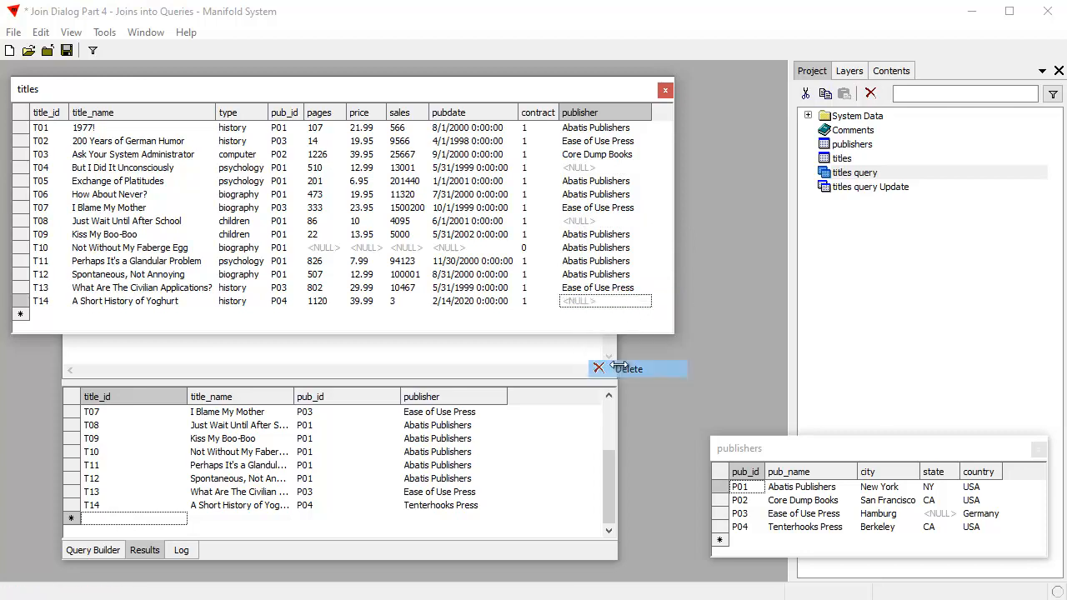
# Run titles query Update from the project to refill the missing publishers, and close the titles query window.
pyautogui.click(876, 187)
pyautogui.rightClick(876, 187)
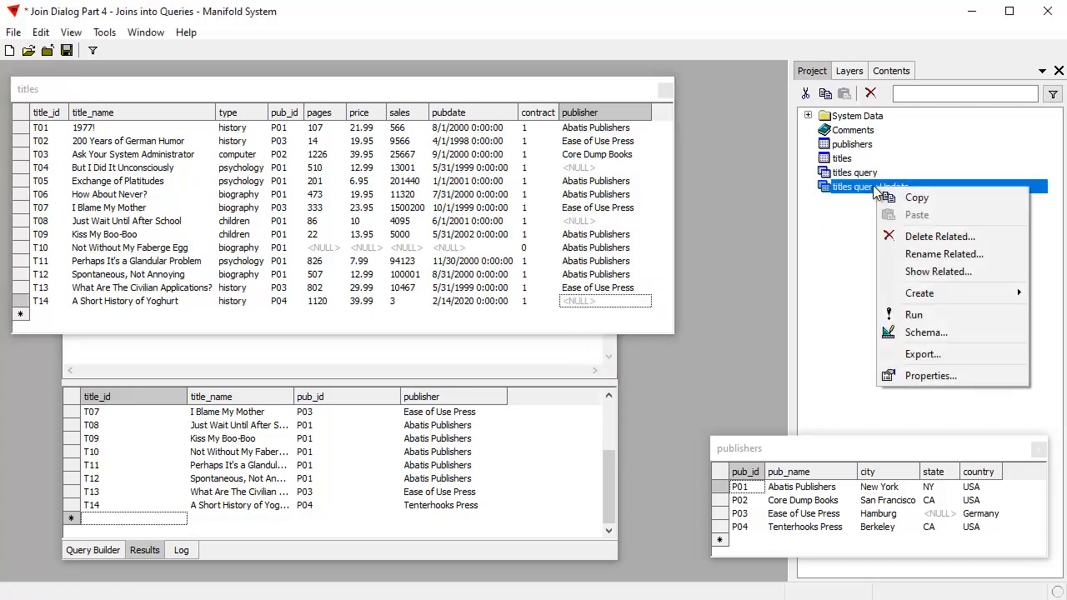
pyautogui.click(913, 317)
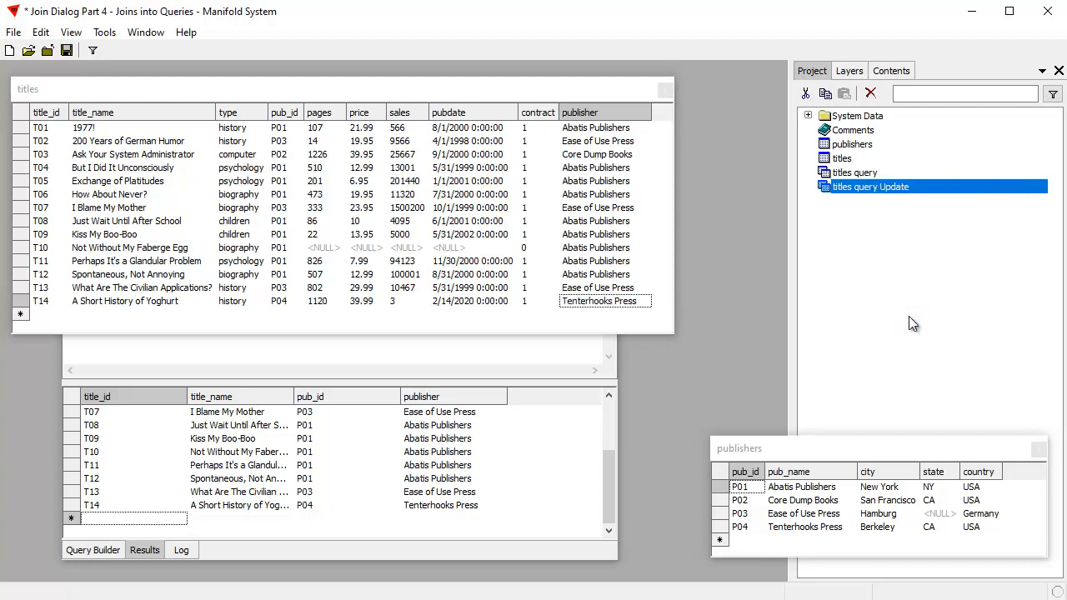
pyautogui.click(367, 362)
pyautogui.click(609, 295)
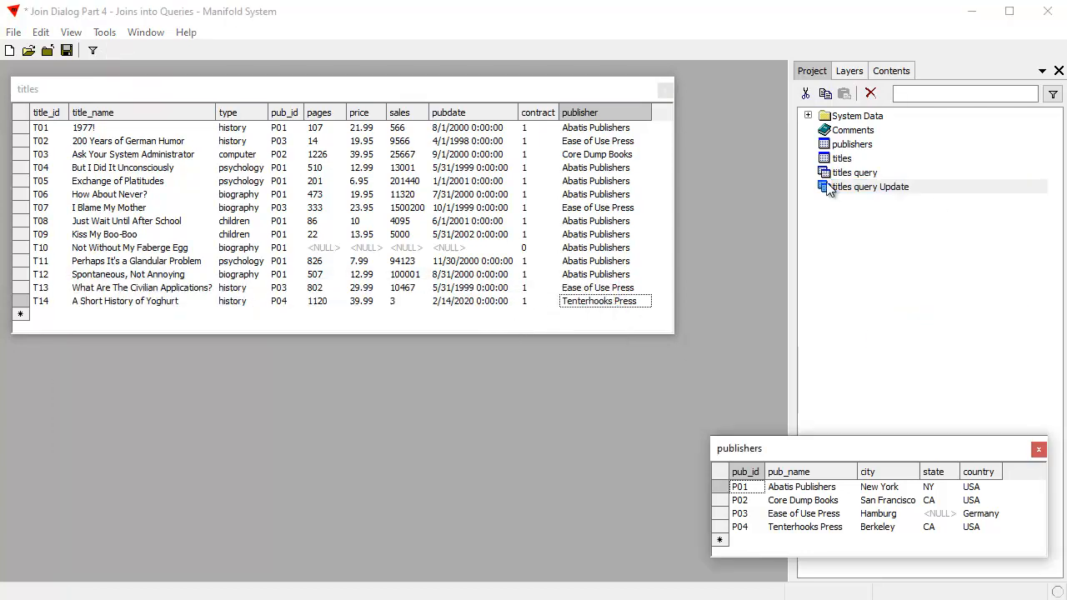
# Delete the publisher value of title T02 and refill it by running titles query Update again.
pyautogui.rightClick(854, 187)
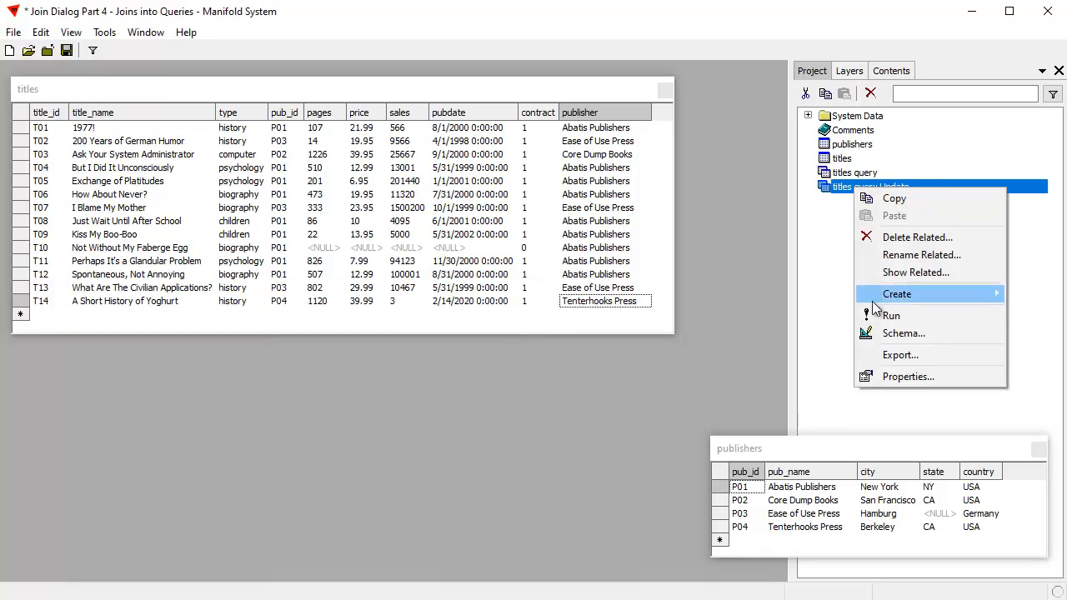
pyautogui.click(593, 139)
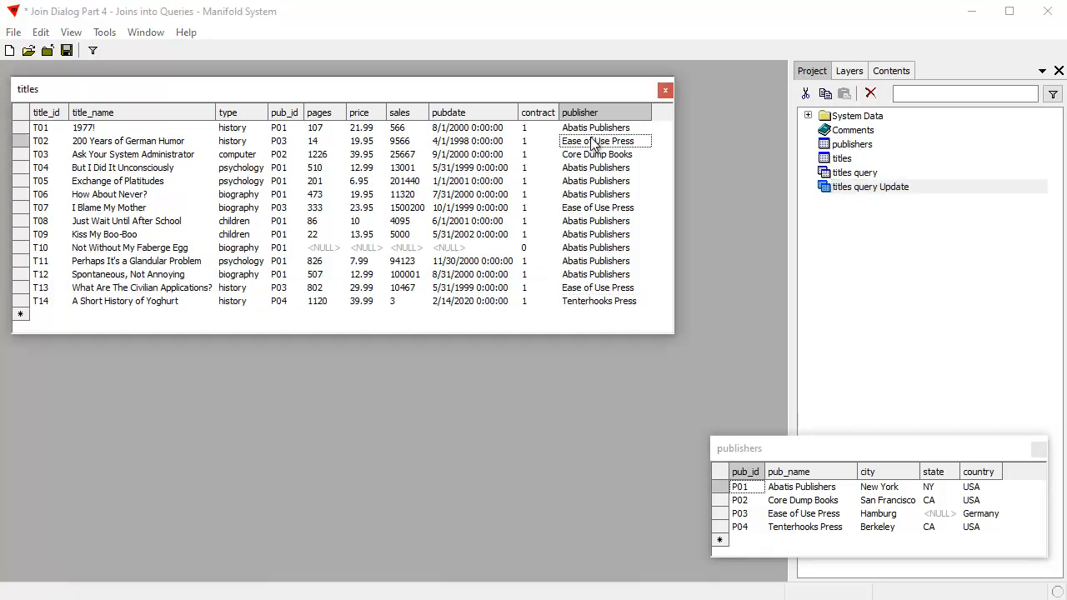
pyautogui.rightClick(593, 139)
pyautogui.click(622, 206)
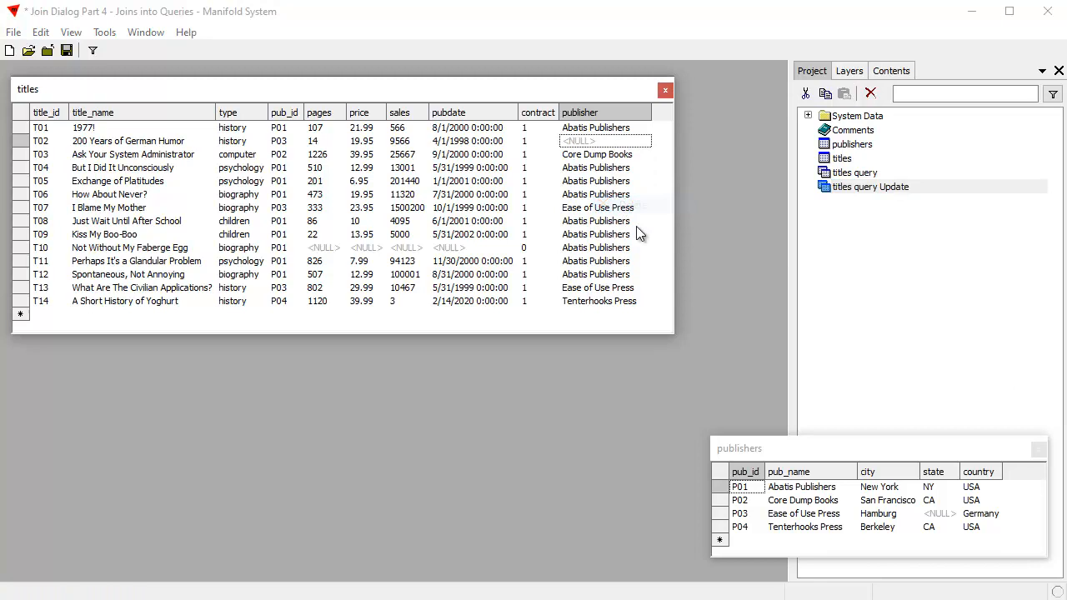
pyautogui.rightClick(853, 193)
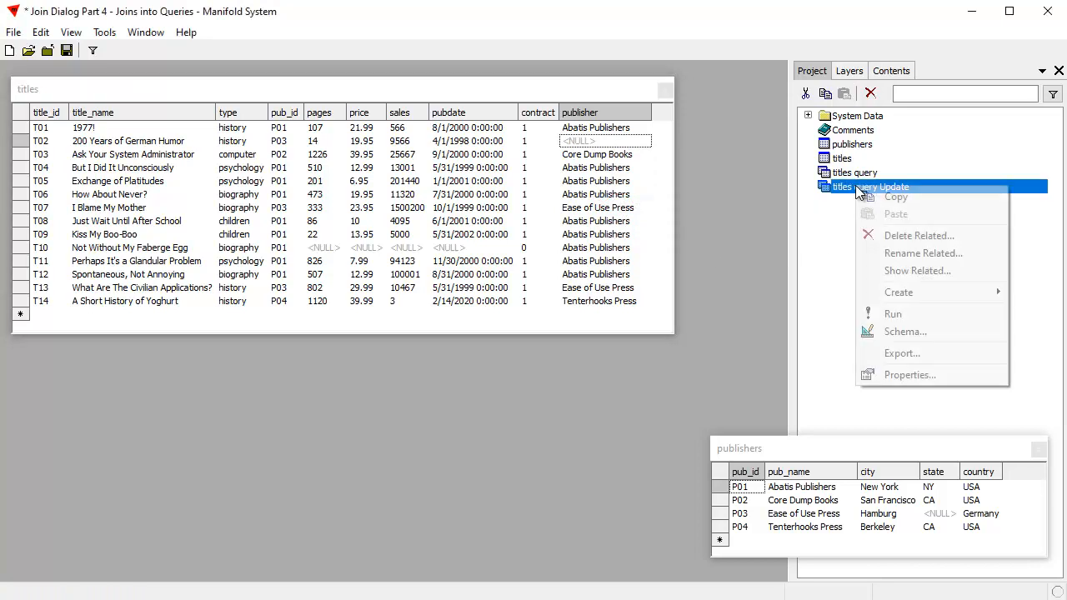
pyautogui.click(895, 321)
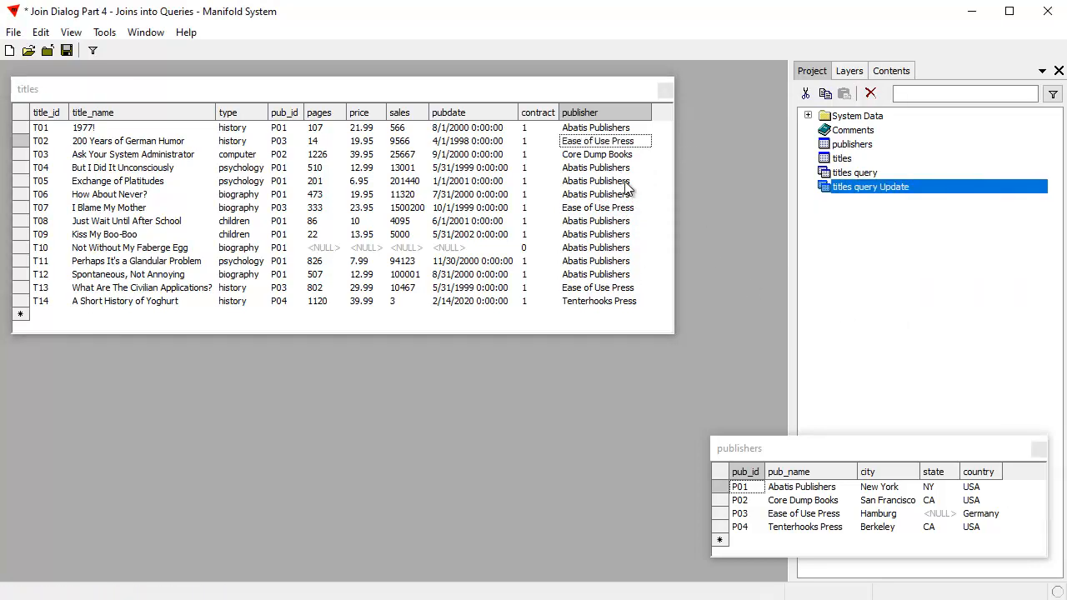
# Clear the publisher field for every record in the titles table by copying a NULL value to the whole selection, and deselect all records.
pyautogui.click(527, 227)
pyautogui.hotkey('ctrl', 'a')
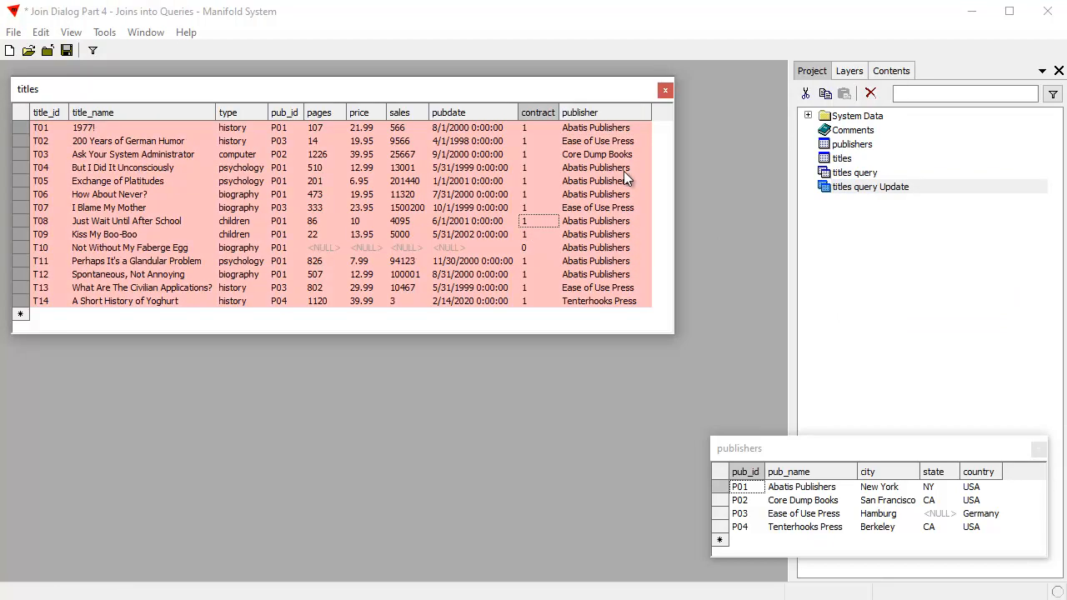
pyautogui.rightClick(595, 125)
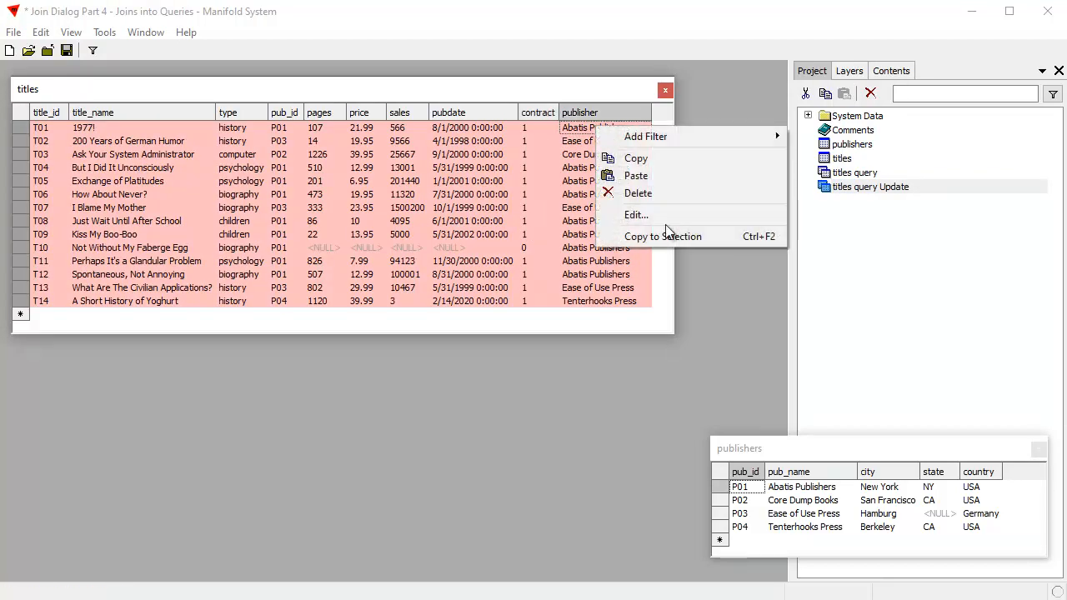
pyautogui.click(647, 192)
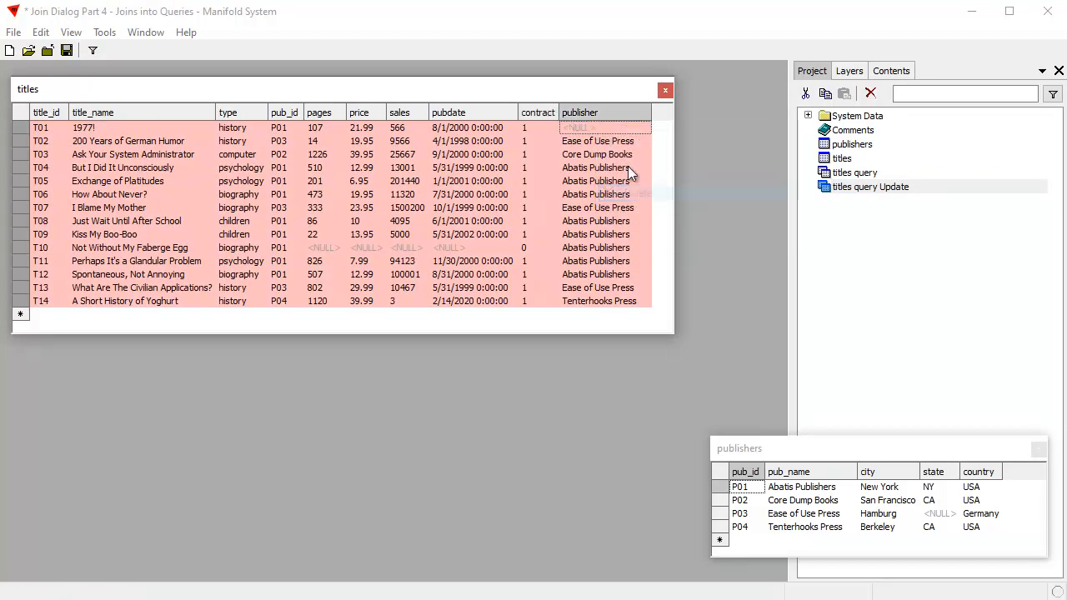
pyautogui.rightClick(601, 127)
pyautogui.click(642, 240)
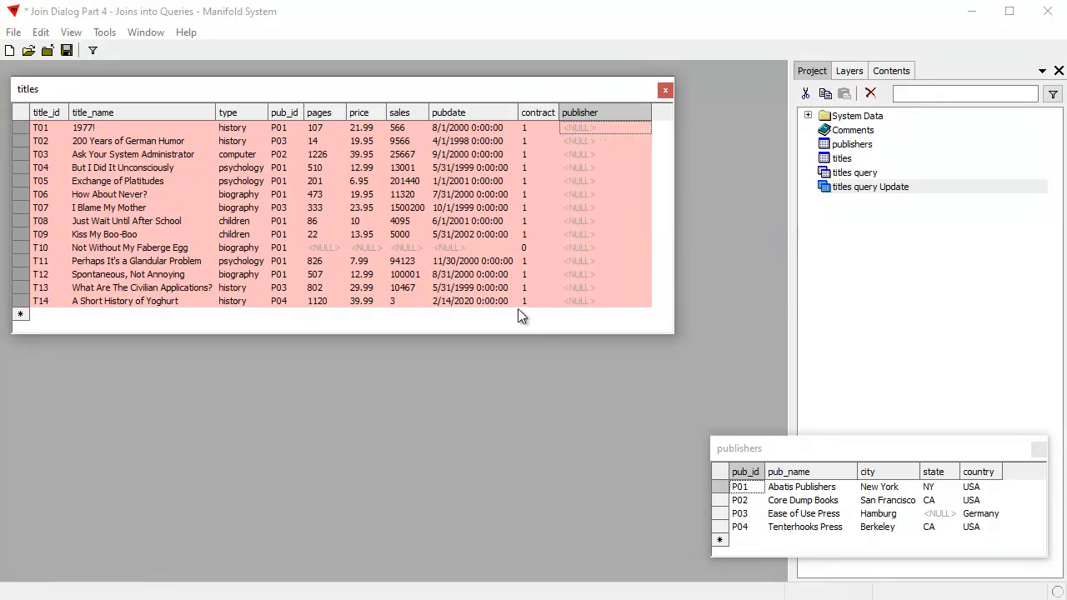
pyautogui.hotkey('ctrl', 'shift', 'a')
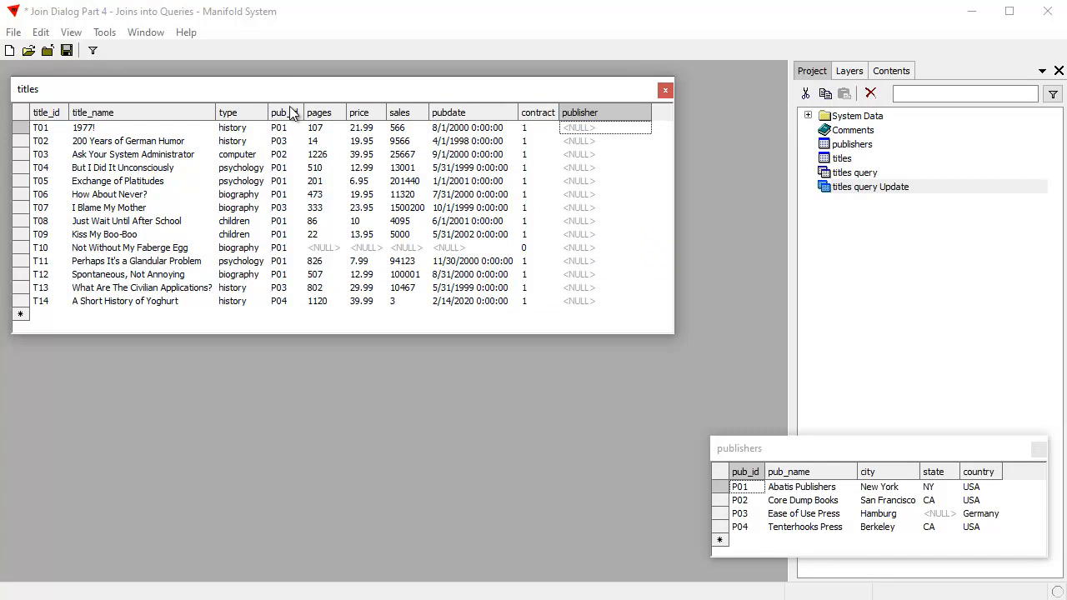
# Create a new query in the project named titles selection.
pyautogui.rightClick(831, 231)
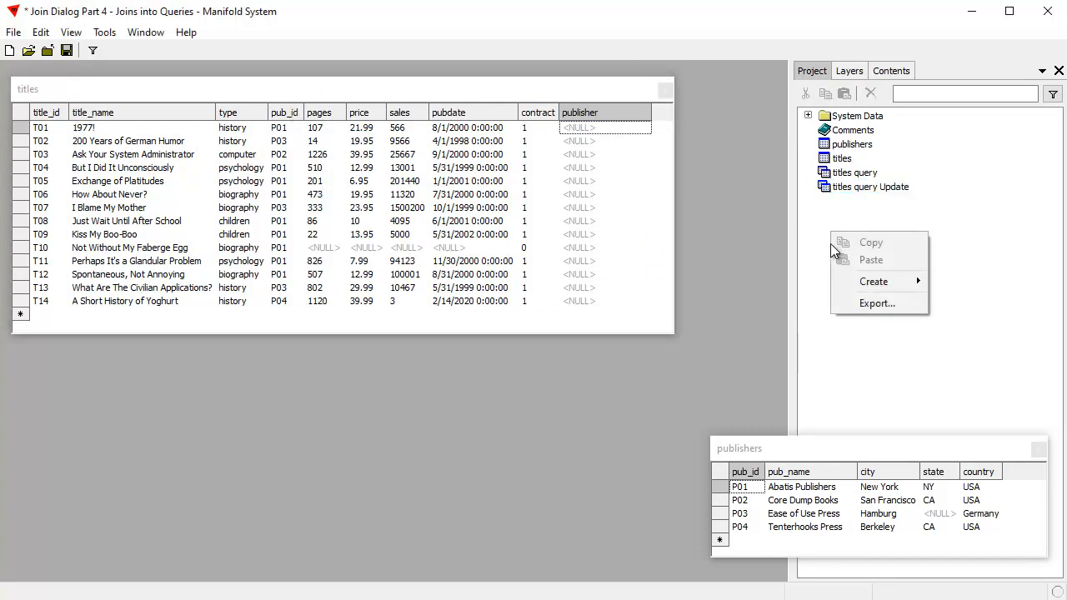
pyautogui.moveTo(874, 283)
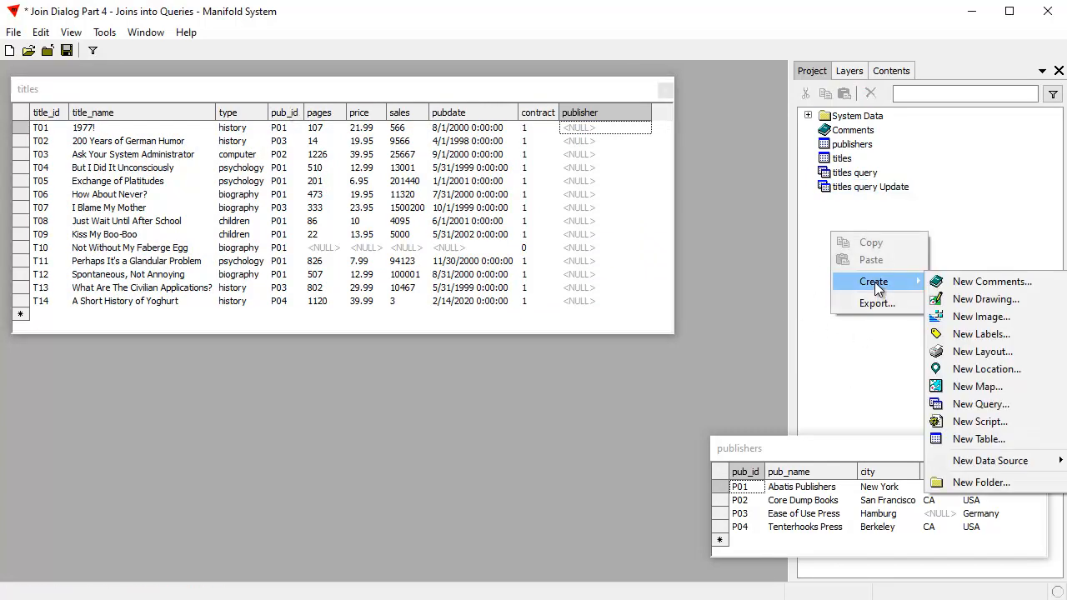
pyautogui.click(980, 405)
pyautogui.write('titles selection')
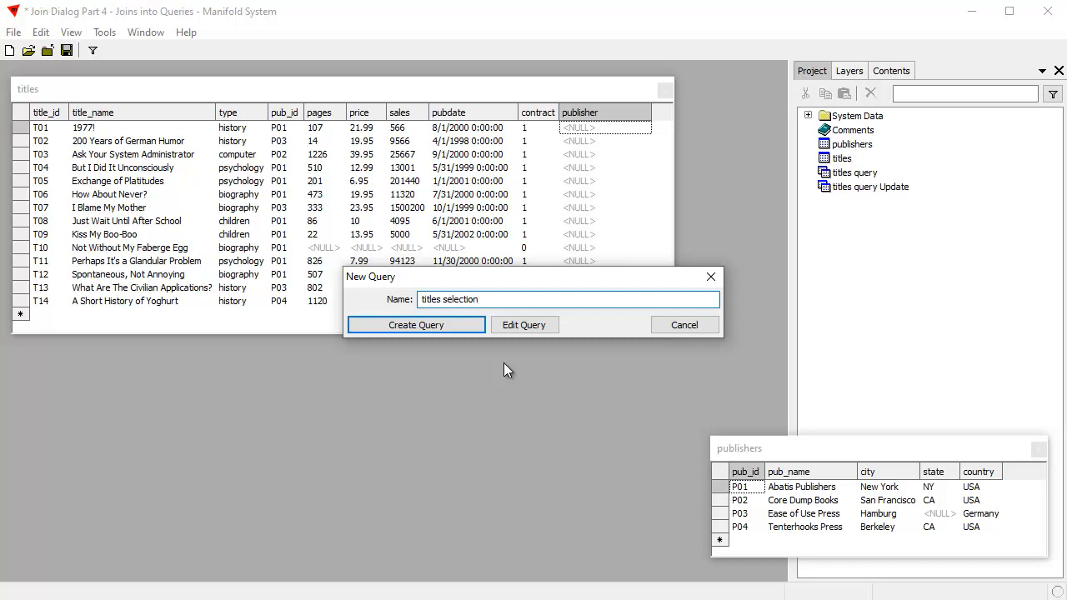
pyautogui.click(456, 321)
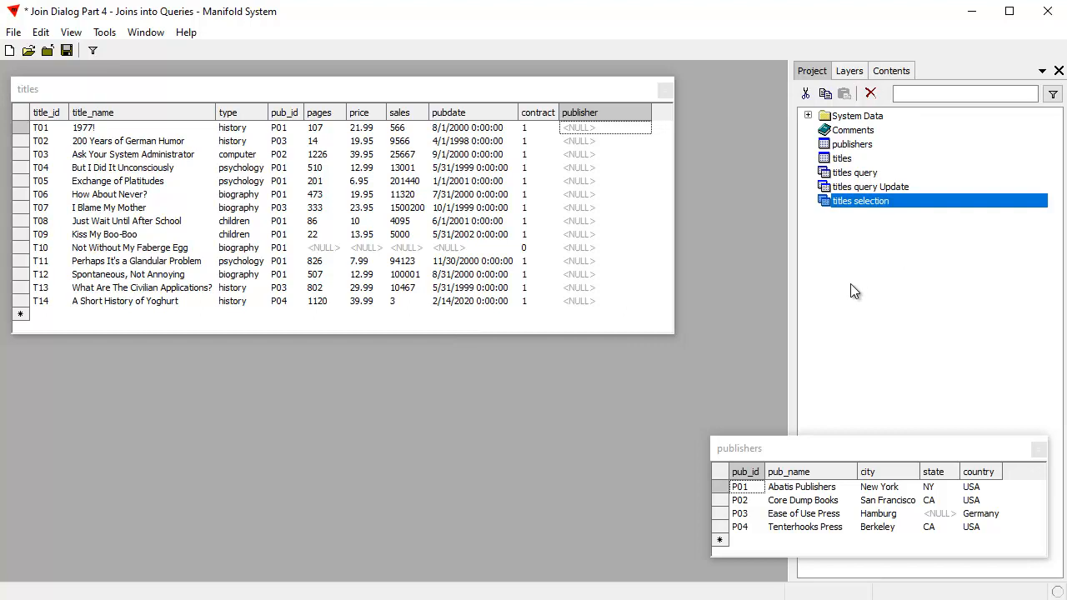
# Open the titles selection query undocked and replace its text with TABLE CALL Selection([titles], true);.
pyautogui.doubleClick(890, 209)
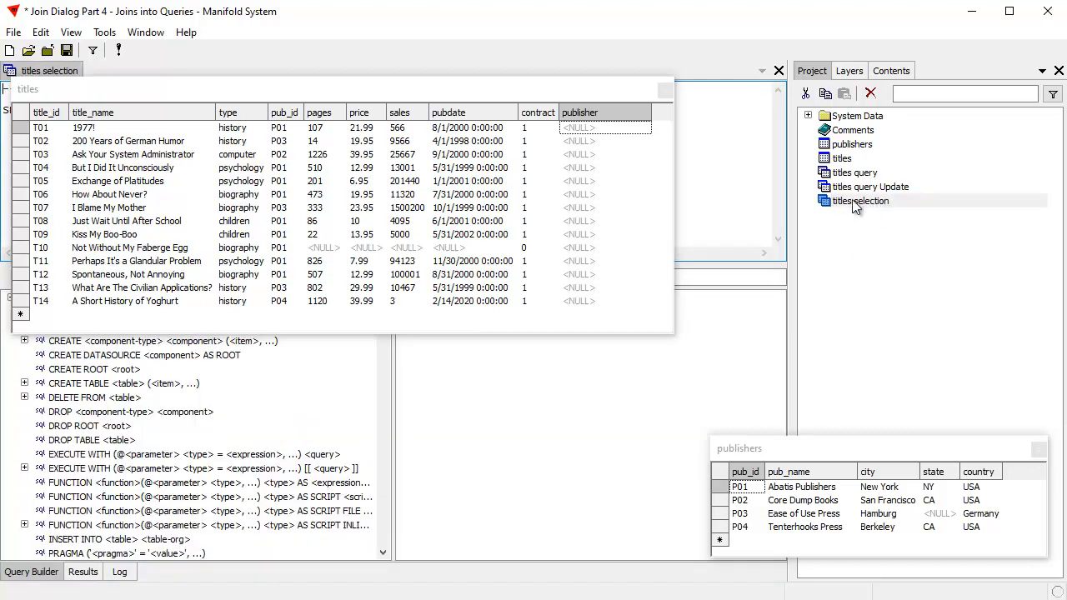
pyautogui.click(66, 75)
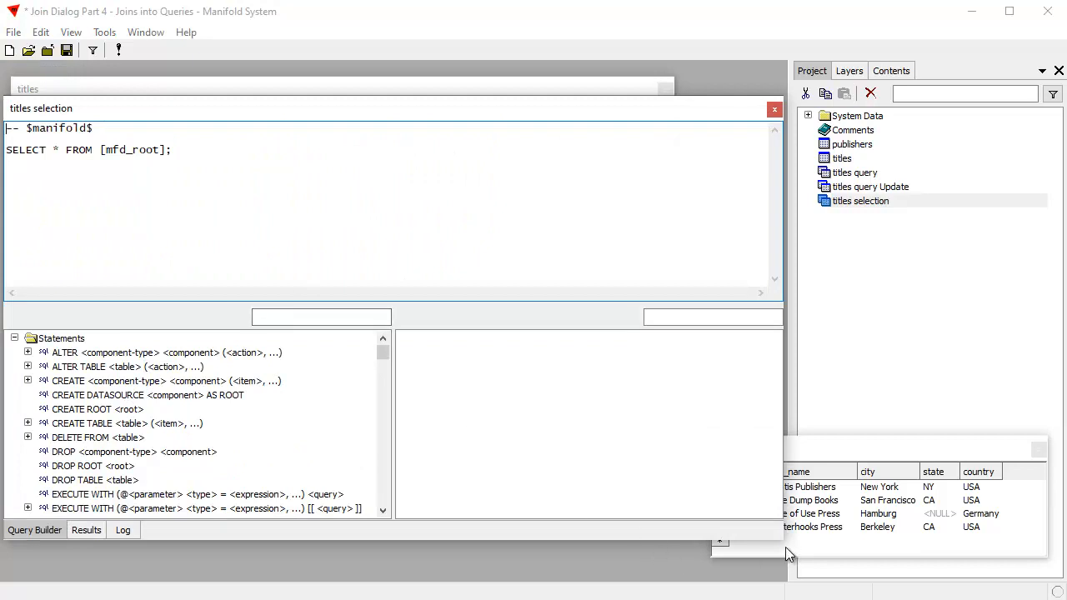
pyautogui.hotkey('alt', 'Tab')
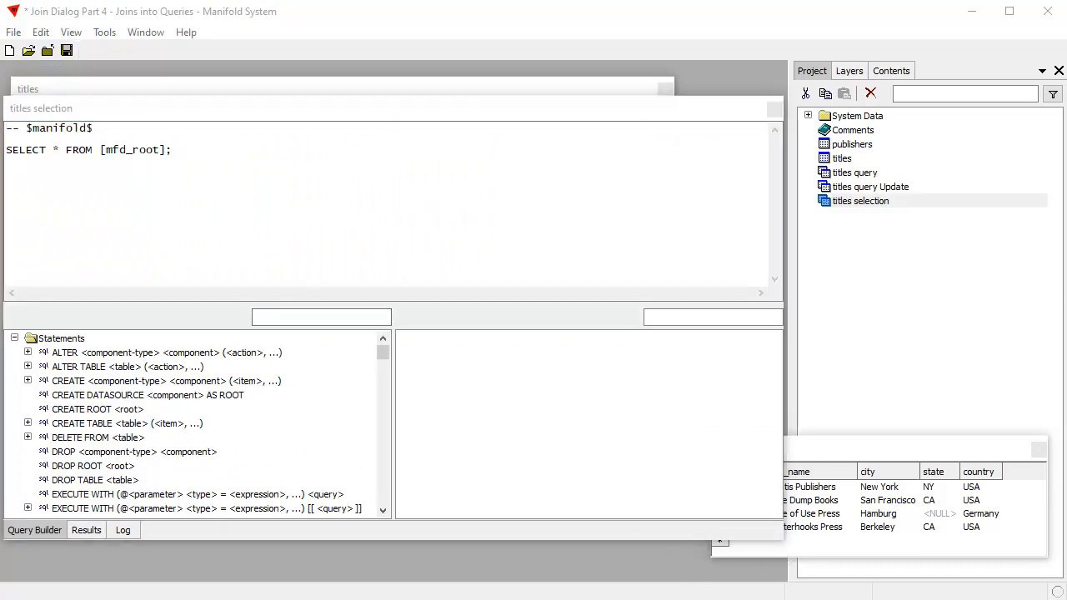
pyautogui.click(228, 162)
pyautogui.hotkey('ctrl', 'a')
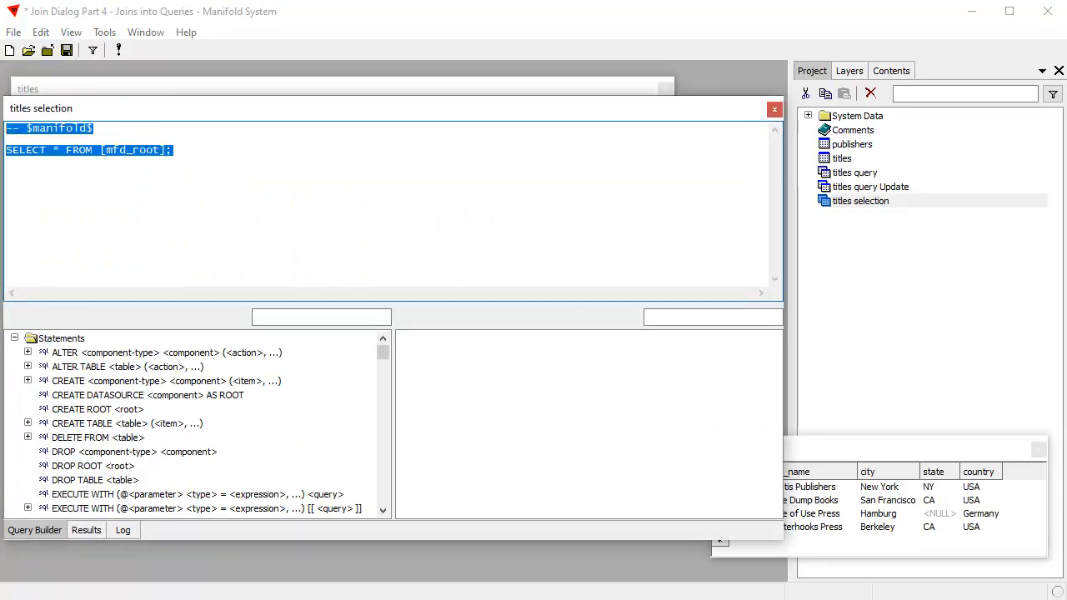
pyautogui.hotkey('ctrl', 'v')
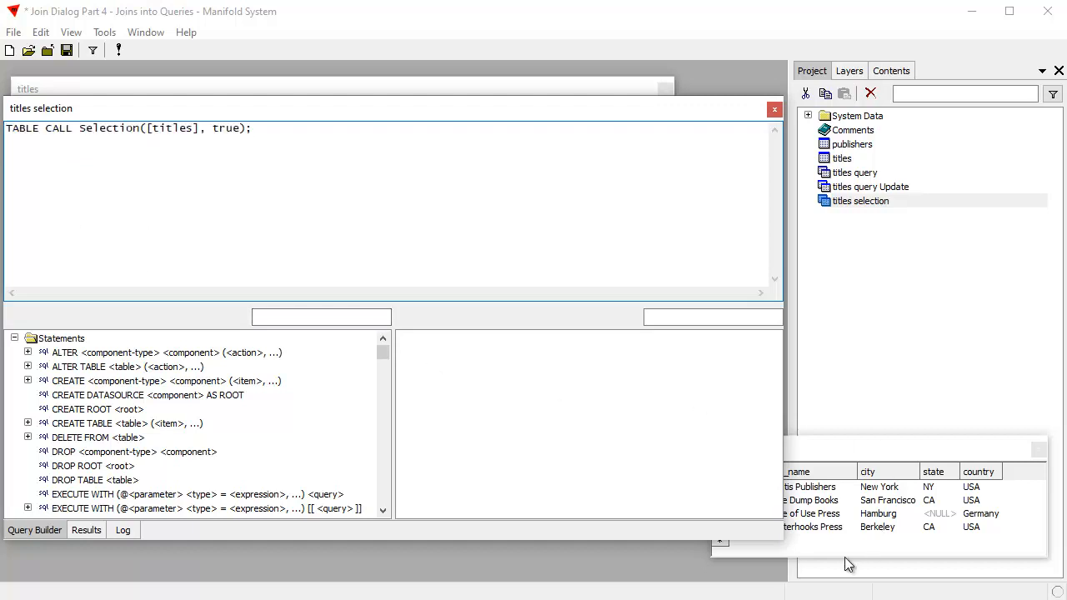
# Resize and move the titles selection window so it leaves most of the titles table uncovered, and run the query.
pyautogui.moveTo(786, 542); pyautogui.dragTo(674, 354)
pyautogui.moveTo(527, 276); pyautogui.dragTo(525, 194)
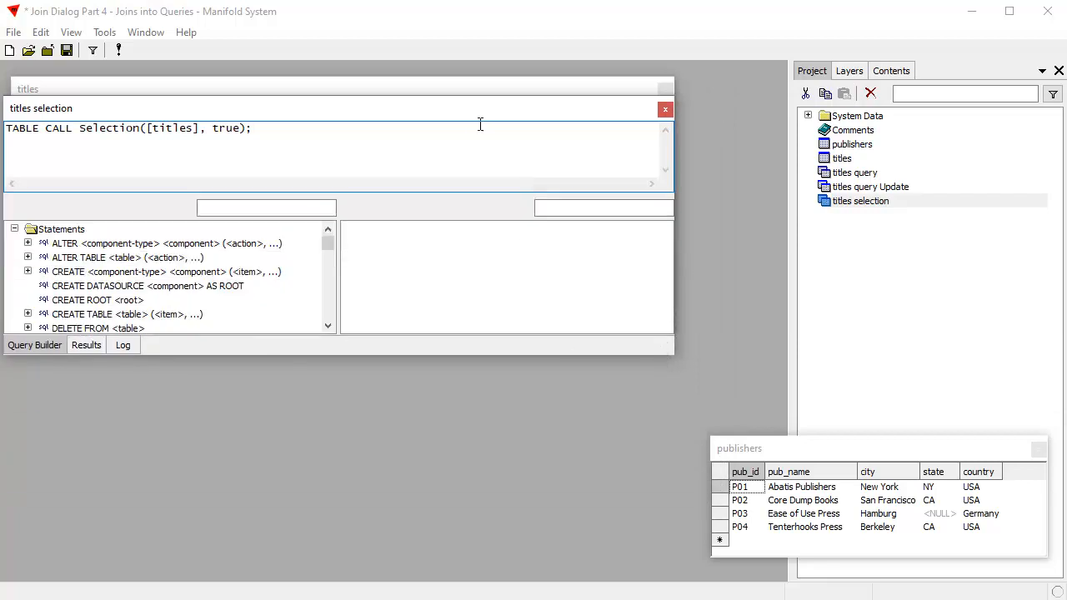
pyautogui.moveTo(475, 119); pyautogui.dragTo(782, 225)
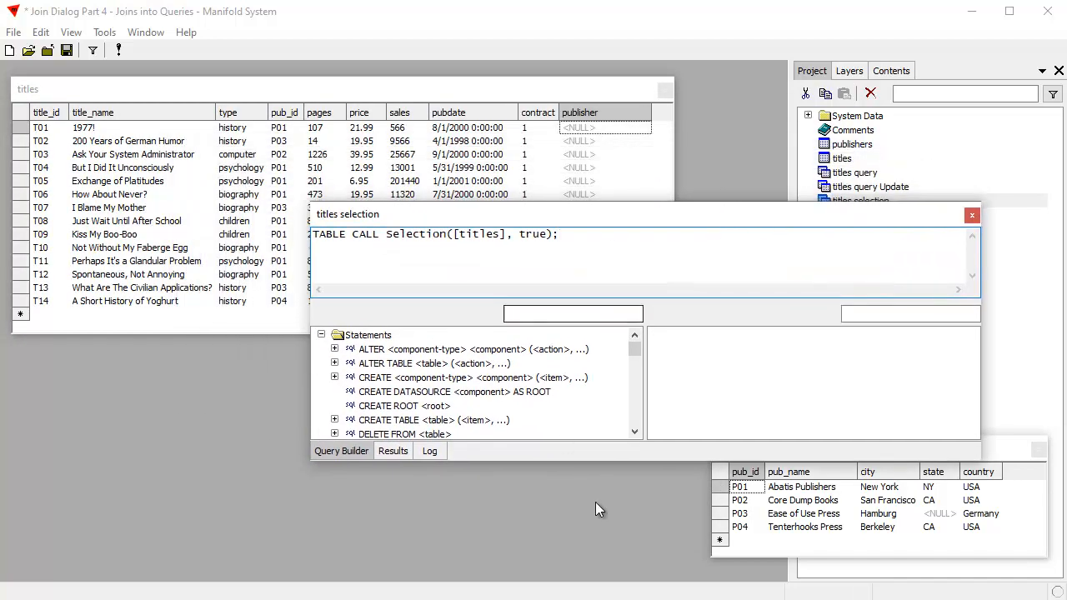
pyautogui.moveTo(594, 467); pyautogui.dragTo(595, 501)
pyautogui.moveTo(488, 219); pyautogui.dragTo(492, 281)
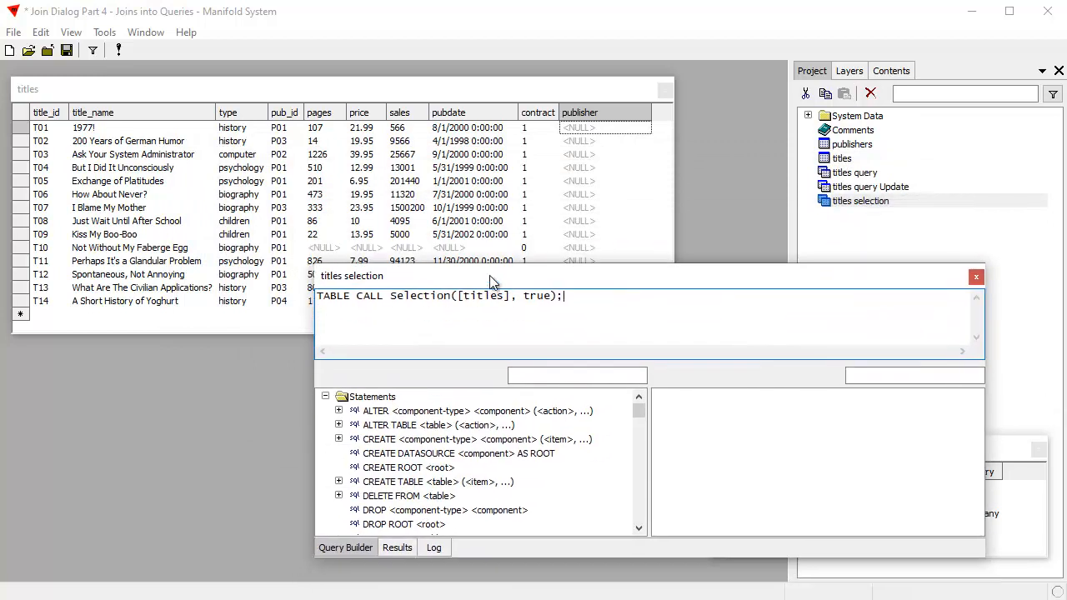
pyautogui.click(120, 51)
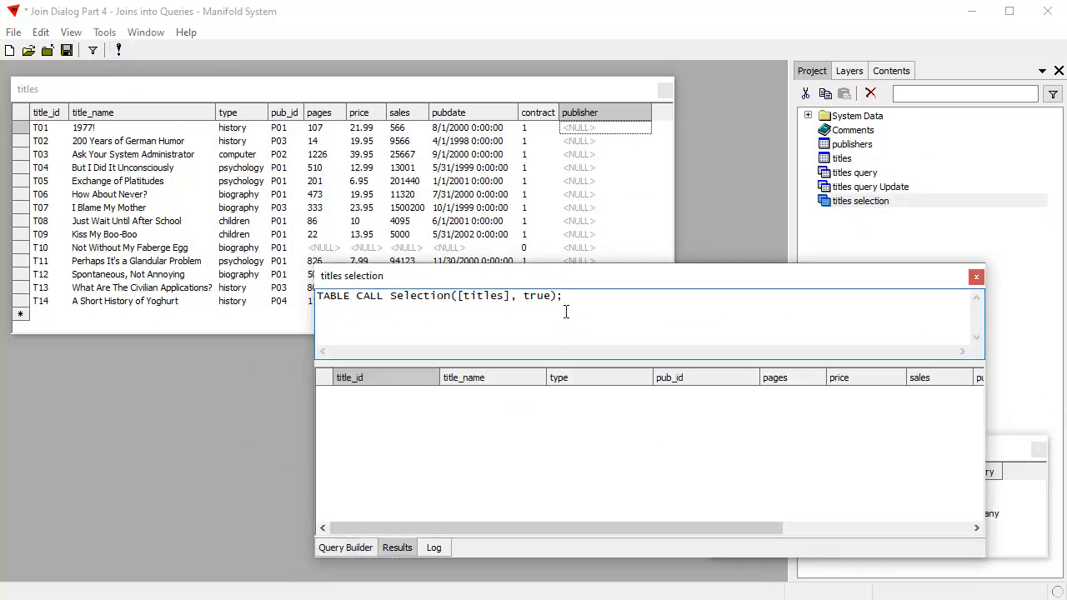
# Bring the titles table to the front and select the records T03, T06, T09 and T14.
pyautogui.click(486, 93)
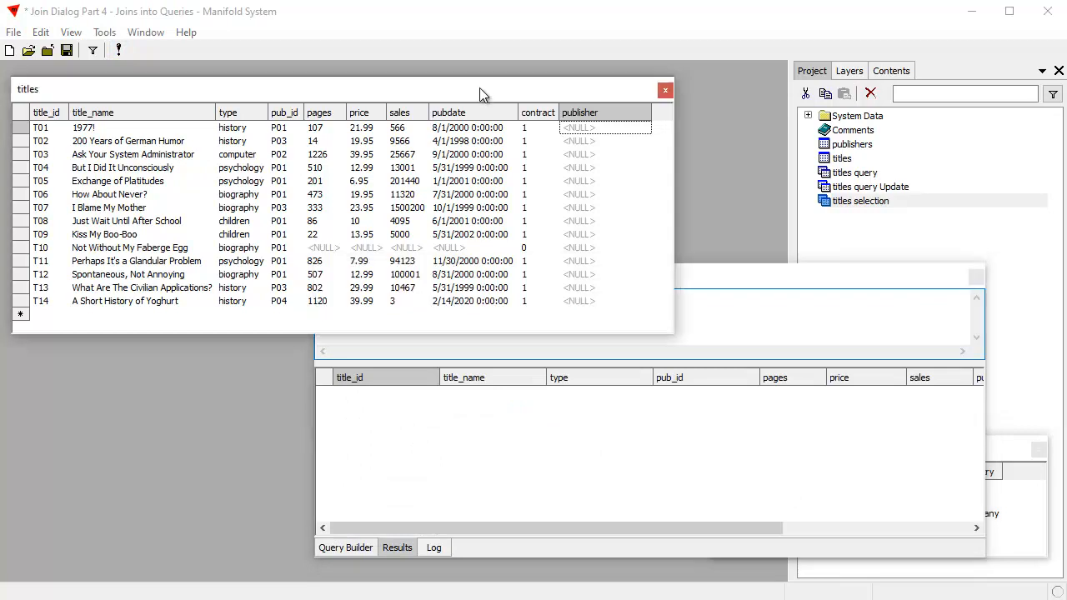
pyautogui.click(232, 155)
pyautogui.keyDown('ctrl'); pyautogui.click(236, 196); pyautogui.keyUp('ctrl')
pyautogui.keyDown('ctrl'); pyautogui.click(235, 234); pyautogui.keyUp('ctrl')
pyautogui.keyDown('ctrl'); pyautogui.click(235, 302); pyautogui.keyUp('ctrl')
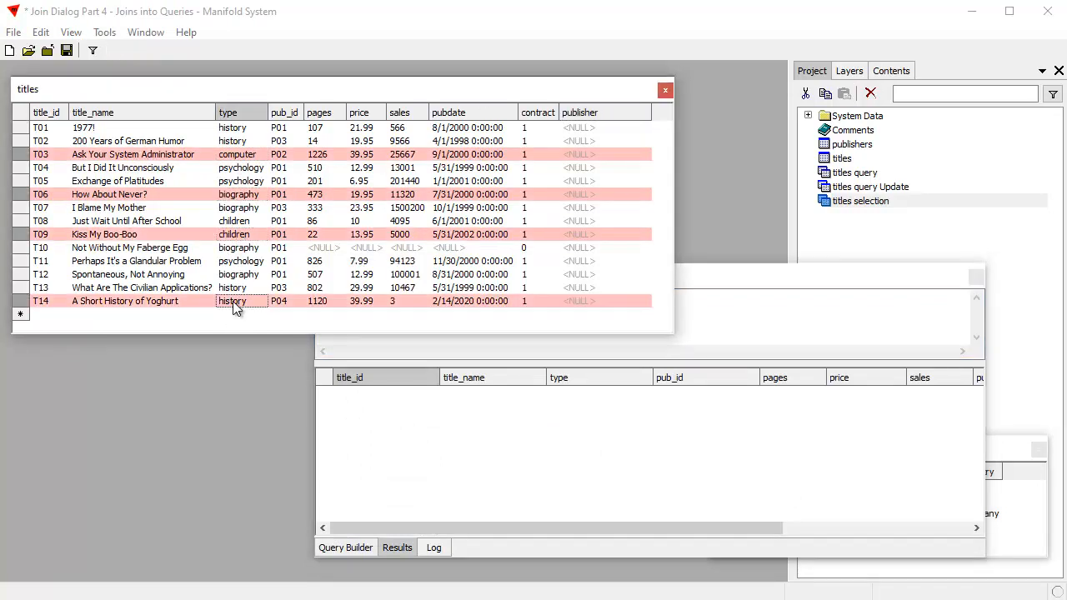
# Add record T12 to the selection in the titles table and run the titles selection query.
pyautogui.keyDown('ctrl'); pyautogui.click(248, 275); pyautogui.keyUp('ctrl')
pyautogui.click(729, 273)
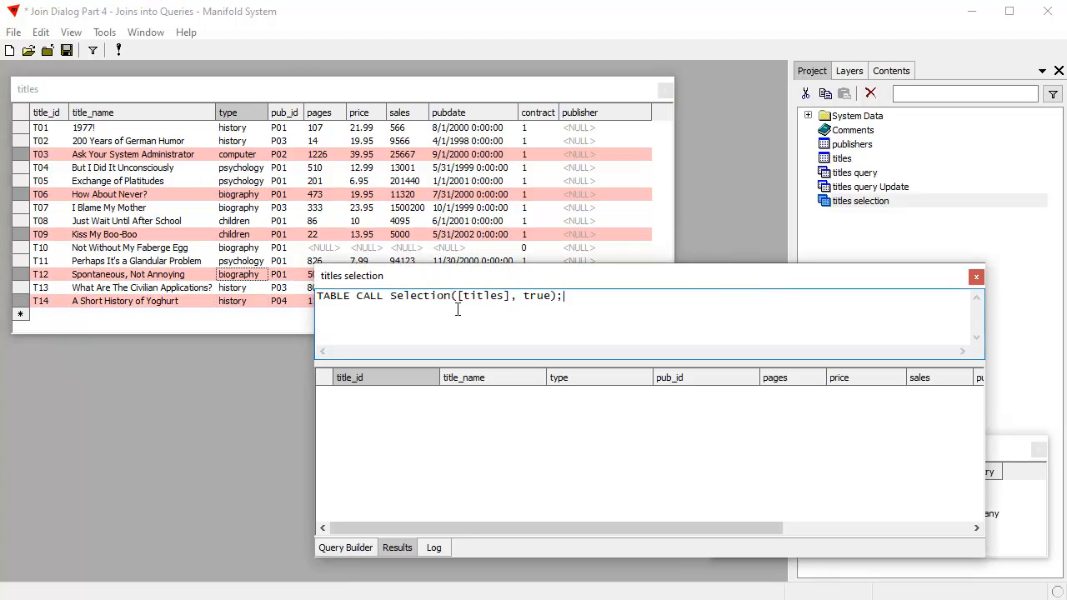
pyautogui.click(117, 52)
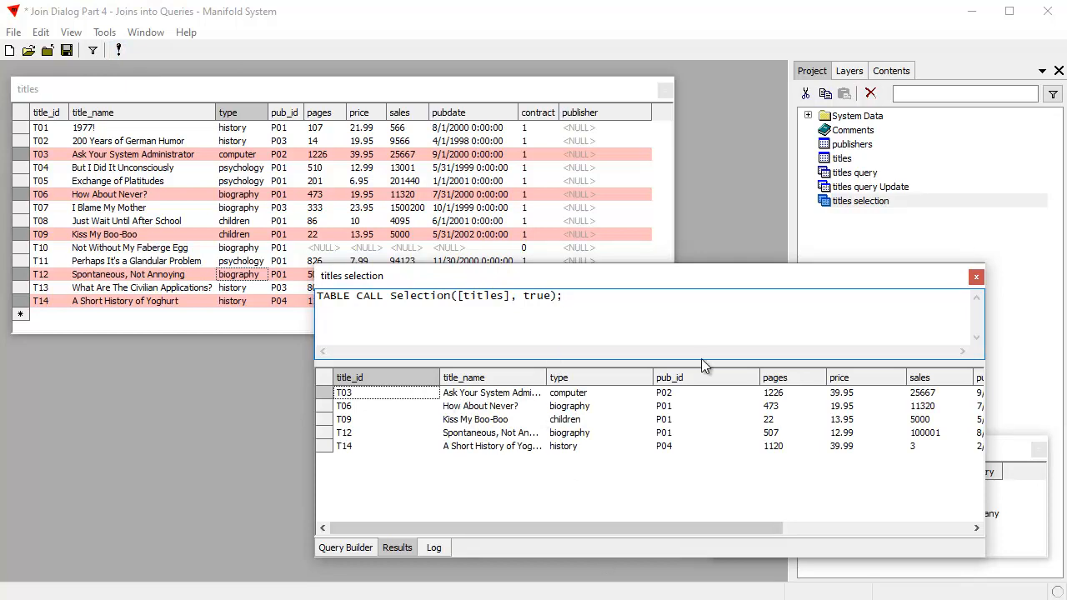
# Fit the widths of all columns in the titles selection results to their contents.
pyautogui.click(857, 73)
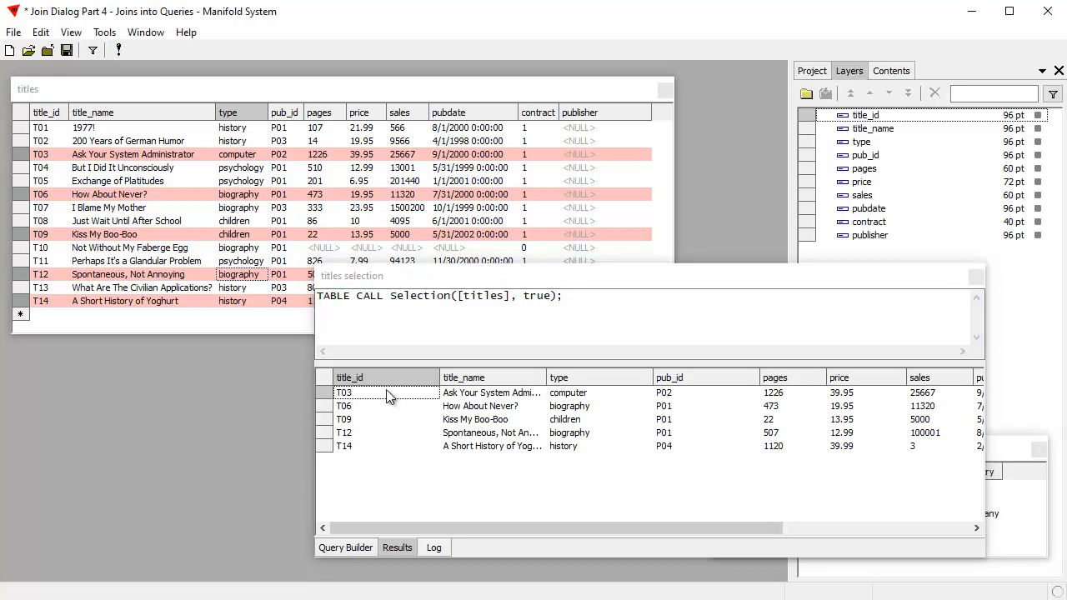
pyautogui.click(883, 144)
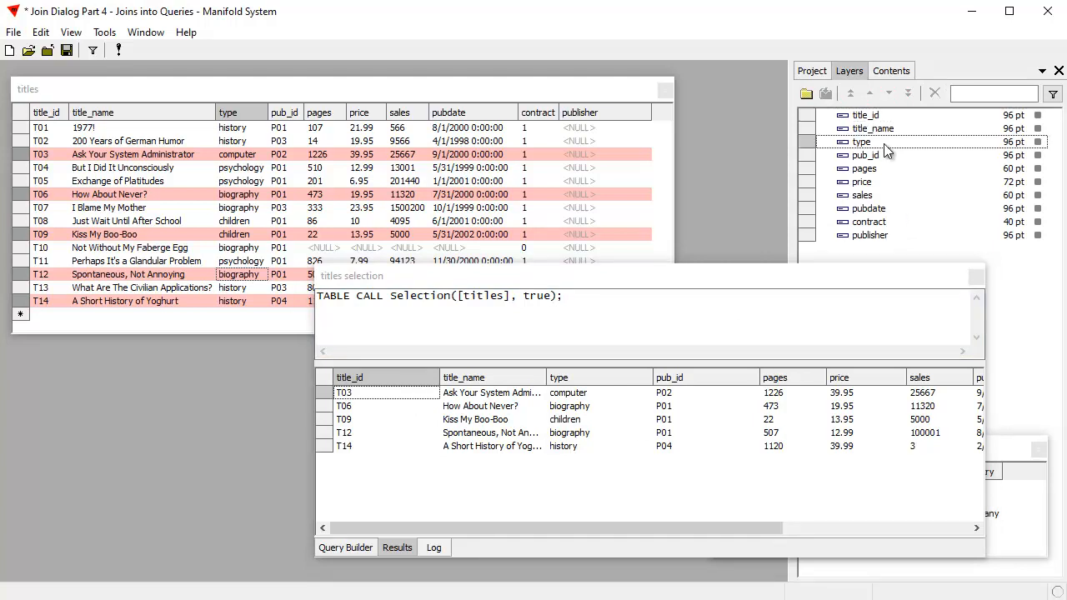
pyautogui.hotkey('ctrl', 'a')
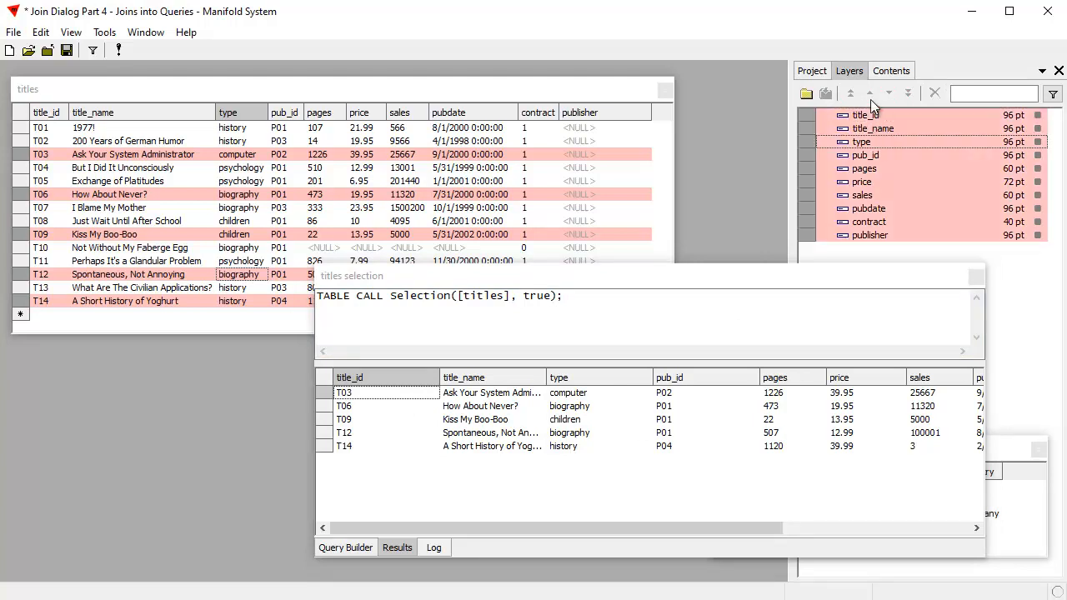
pyautogui.rightClick(873, 131)
pyautogui.click(913, 186)
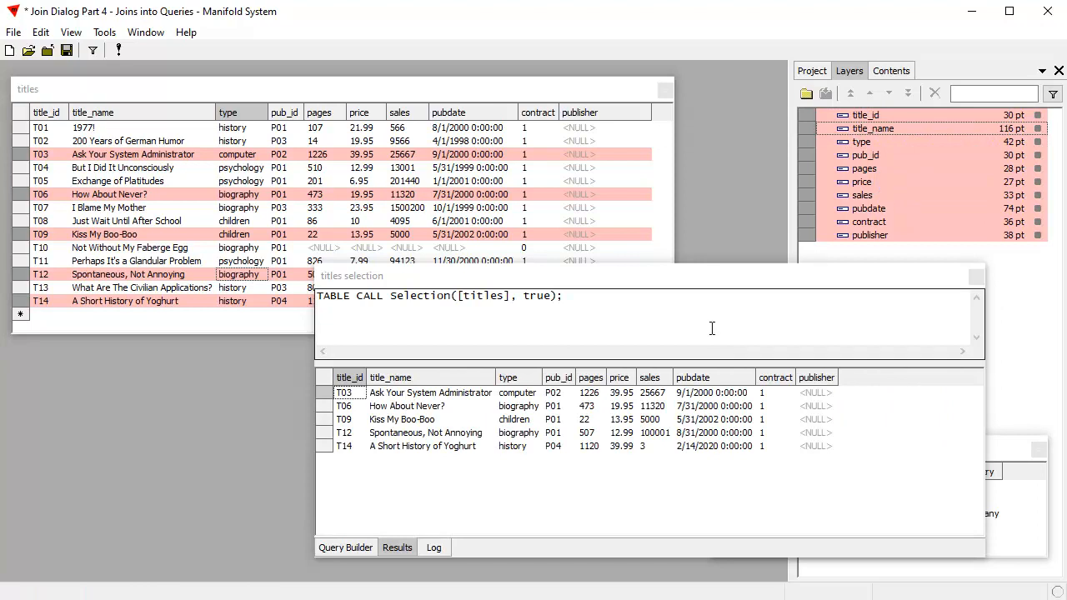
# Widen the publisher column in the query results and move the titles selection window clear of the publishers table.
pyautogui.moveTo(702, 279); pyautogui.dragTo(513, 279)
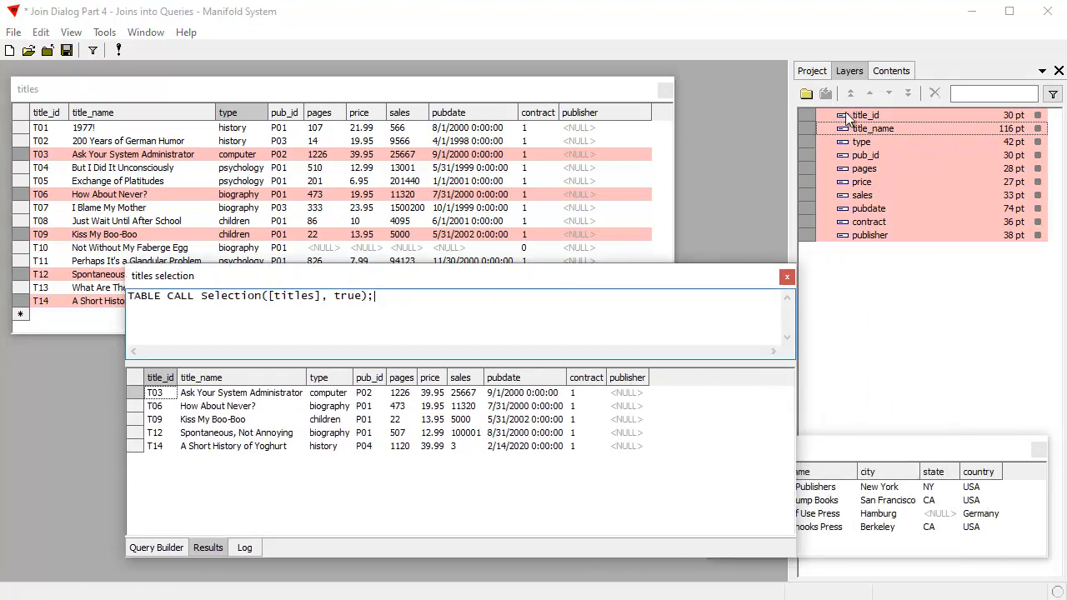
pyautogui.click(809, 71)
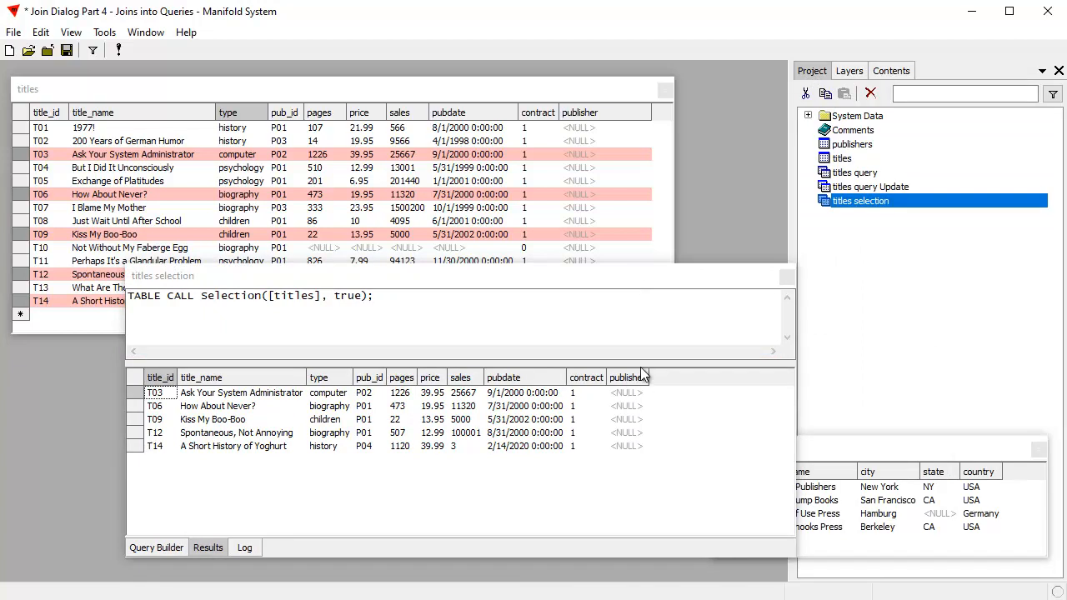
pyautogui.moveTo(650, 377); pyautogui.dragTo(704, 378)
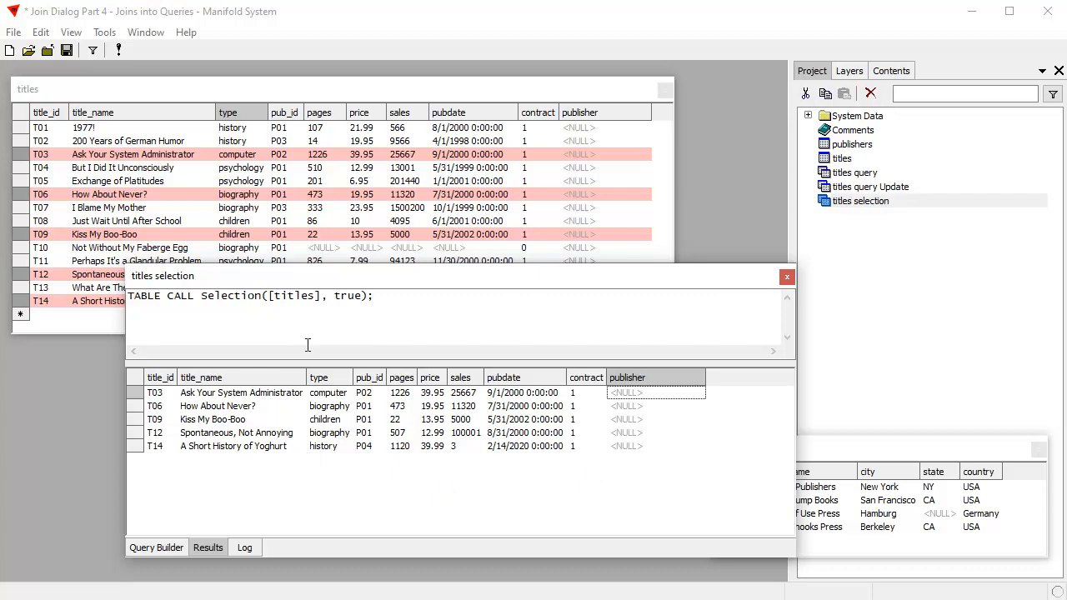
pyautogui.moveTo(411, 272); pyautogui.dragTo(331, 285)
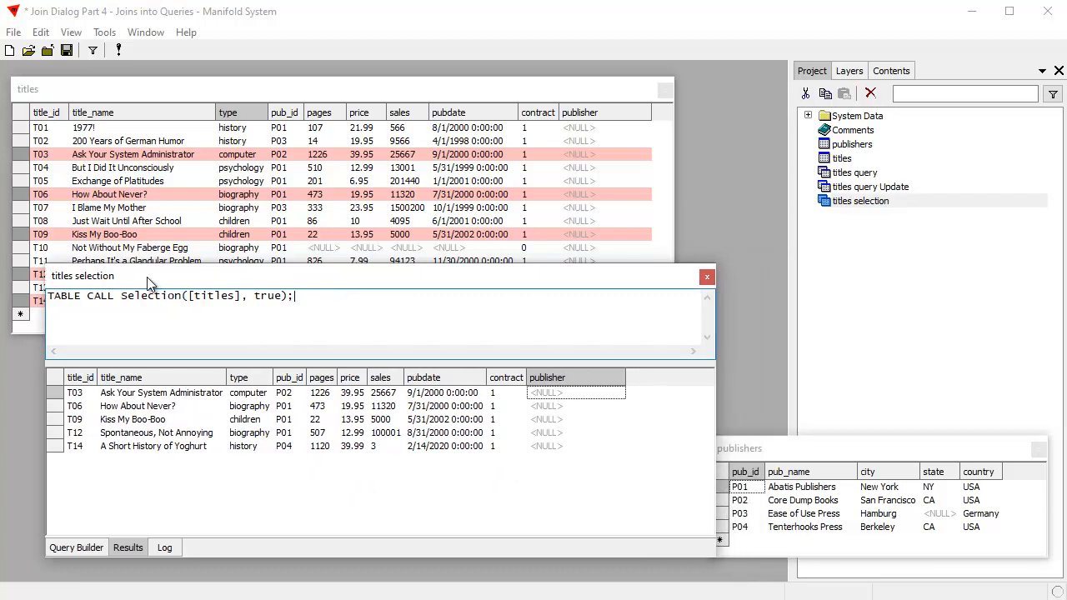
# Start a join on titles selection that matches its pub_id field to pub_id in the publishers table.
pyautogui.click(41, 32)
pyautogui.click(82, 303)
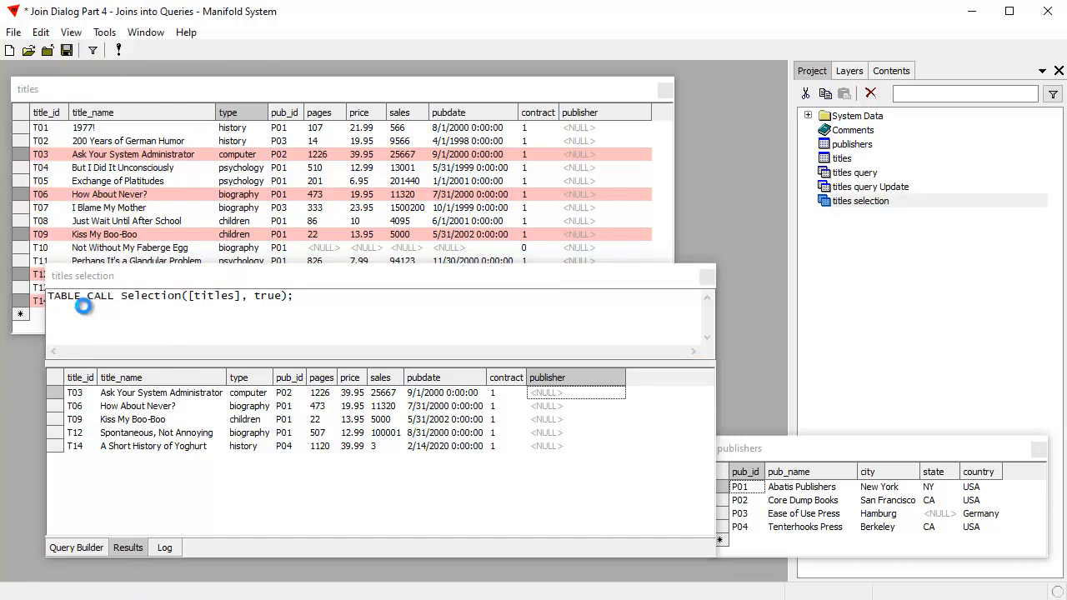
pyautogui.moveTo(473, 214); pyautogui.dragTo(664, 130)
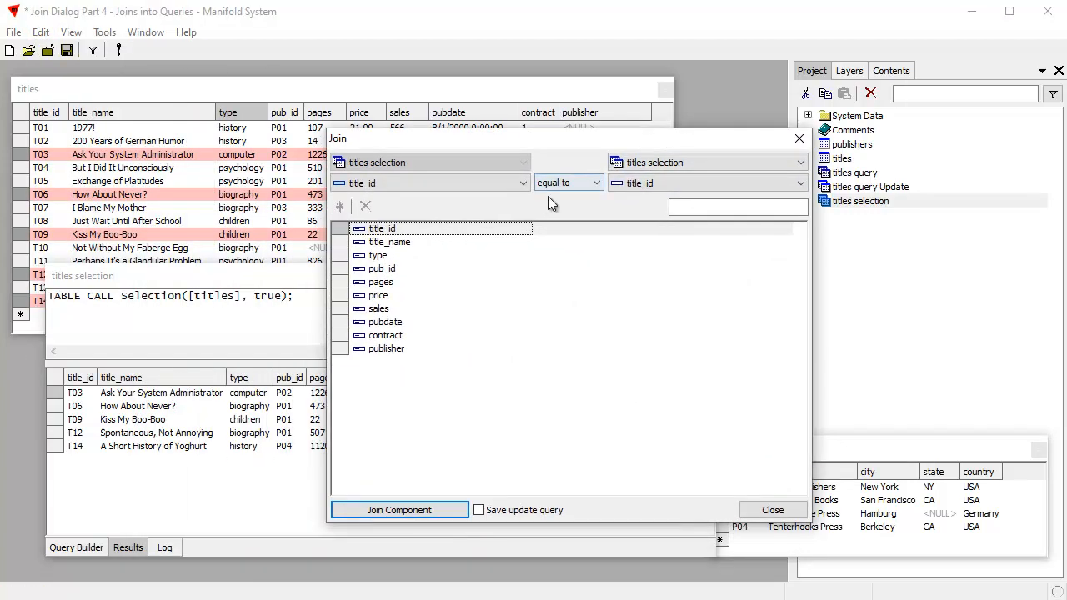
pyautogui.click(522, 182)
pyautogui.click(363, 240)
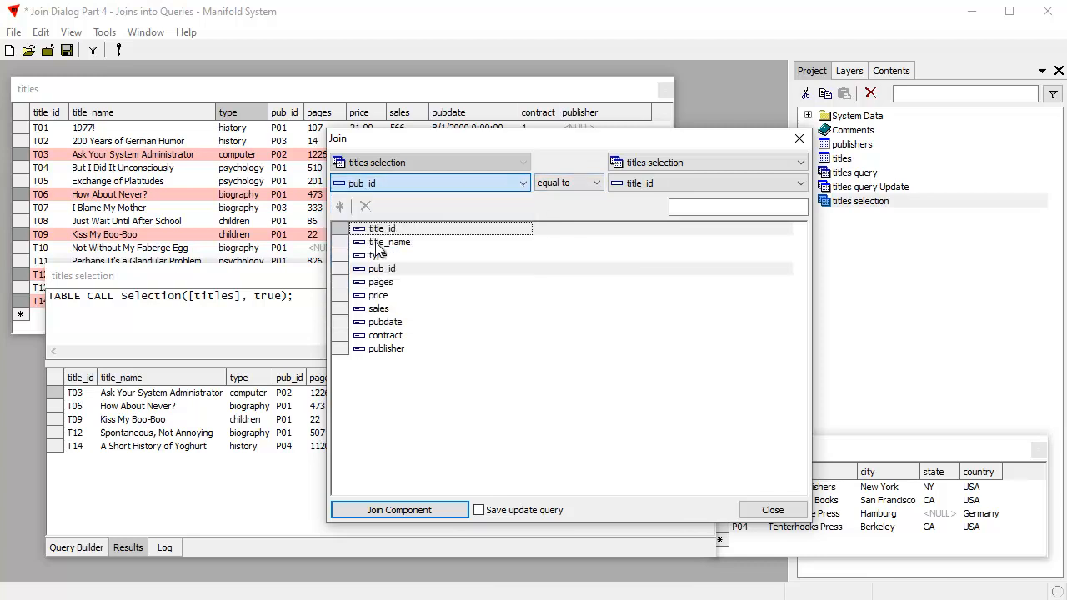
pyautogui.click(802, 164)
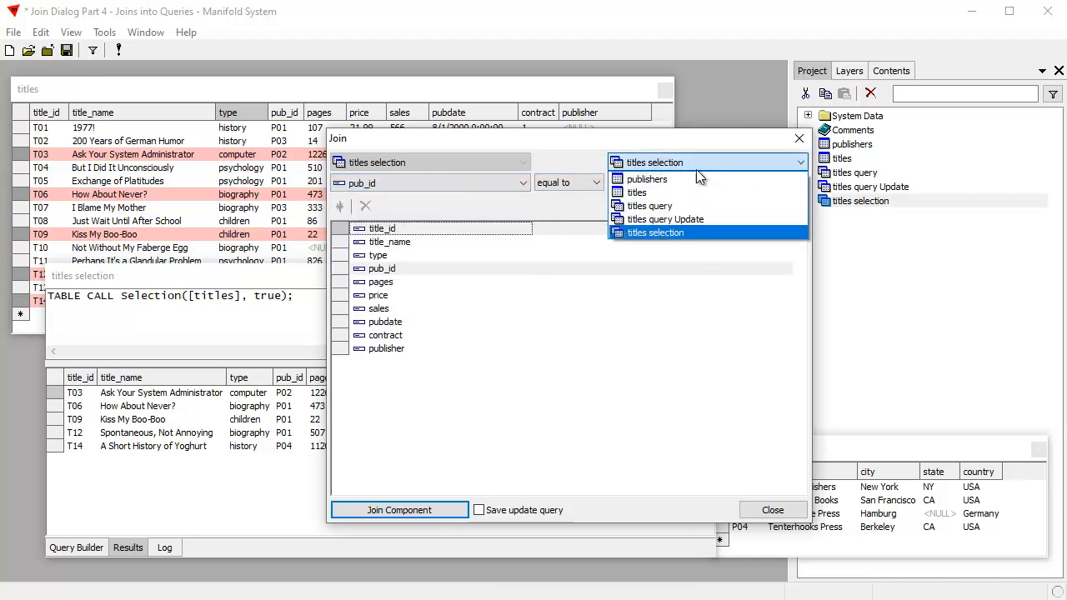
pyautogui.click(667, 179)
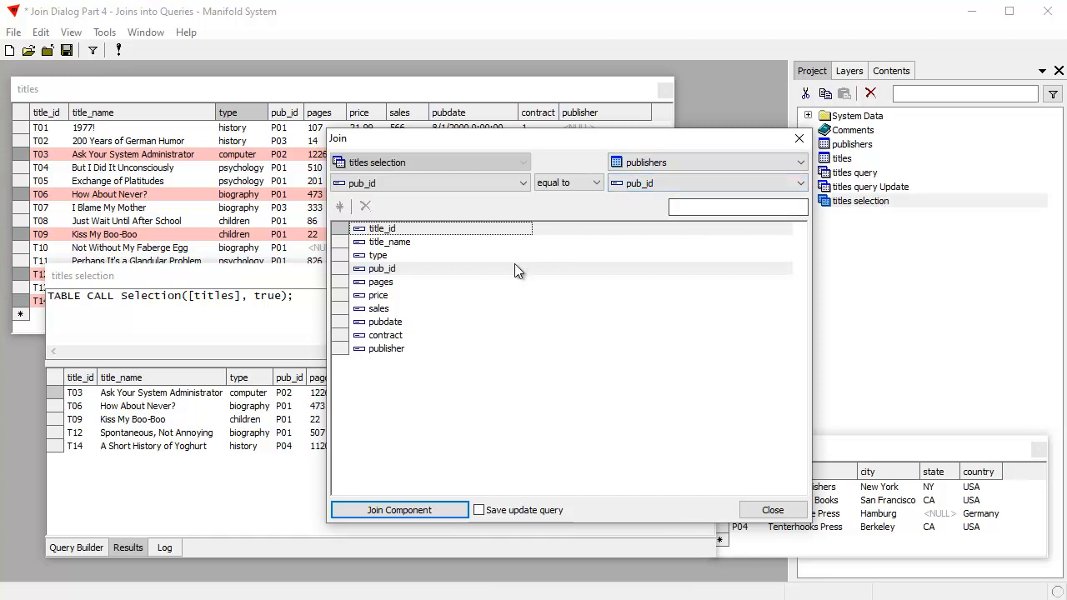
# Set the join to copy pub_name into the publisher field, and move the Join dialog so the titles table's publisher column is uncovered.
pyautogui.click(724, 350)
pyautogui.click(725, 353)
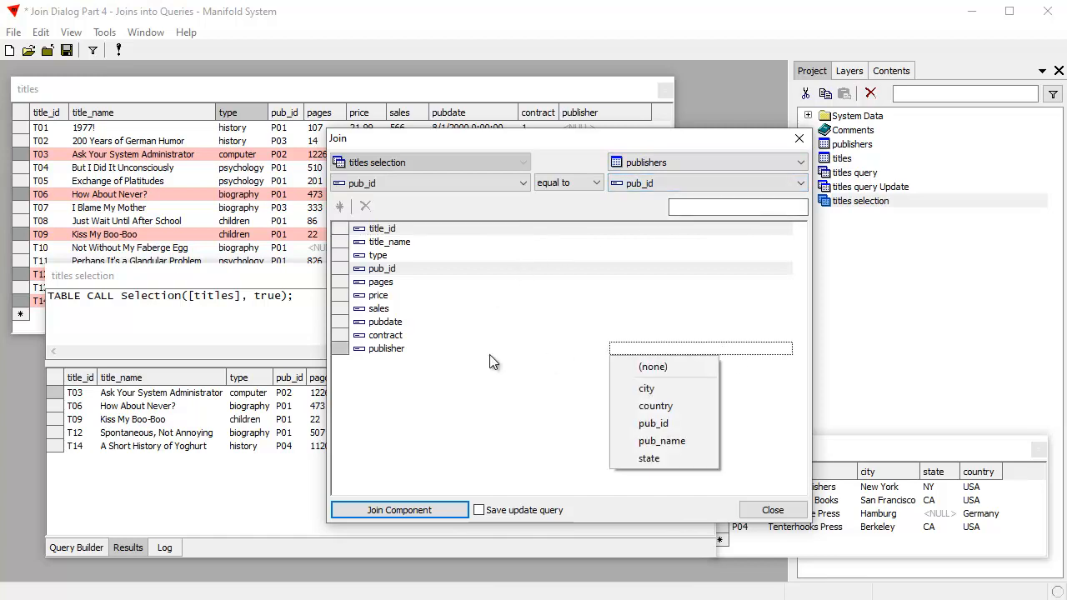
pyautogui.click(661, 442)
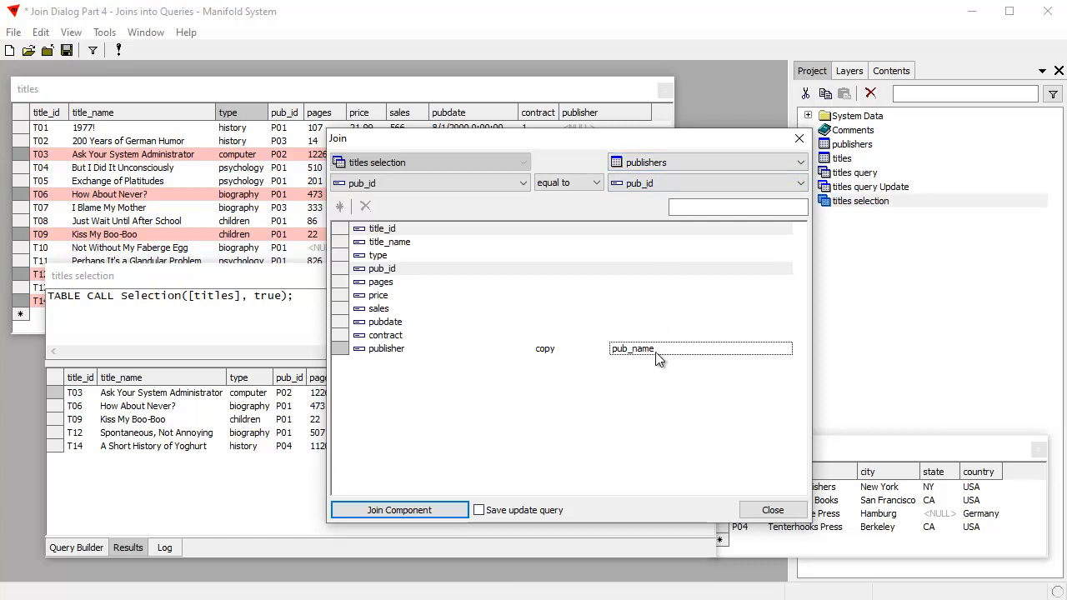
pyautogui.moveTo(662, 140); pyautogui.dragTo(579, 135)
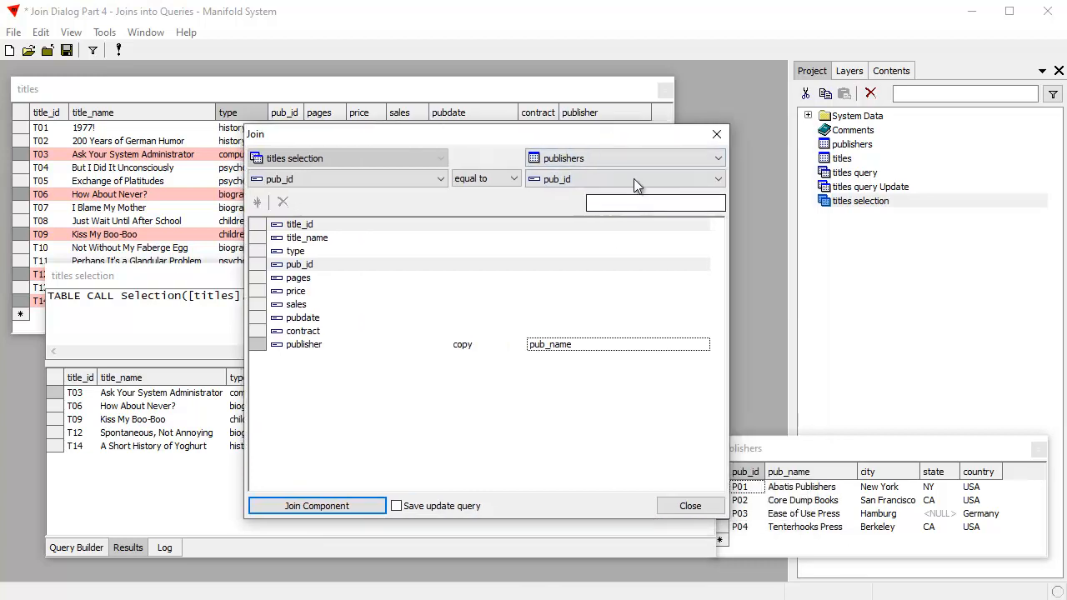
pyautogui.moveTo(649, 139); pyautogui.dragTo(743, 192)
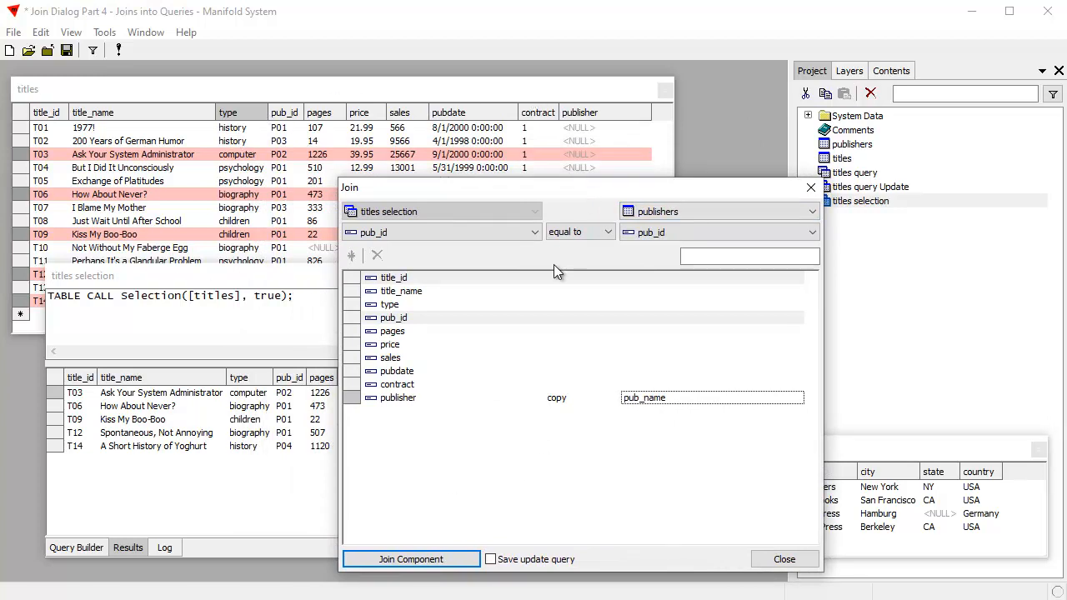
# Run the join with saving of an update query enabled, and close the titles selection window.
pyautogui.click(492, 560)
pyautogui.click(454, 563)
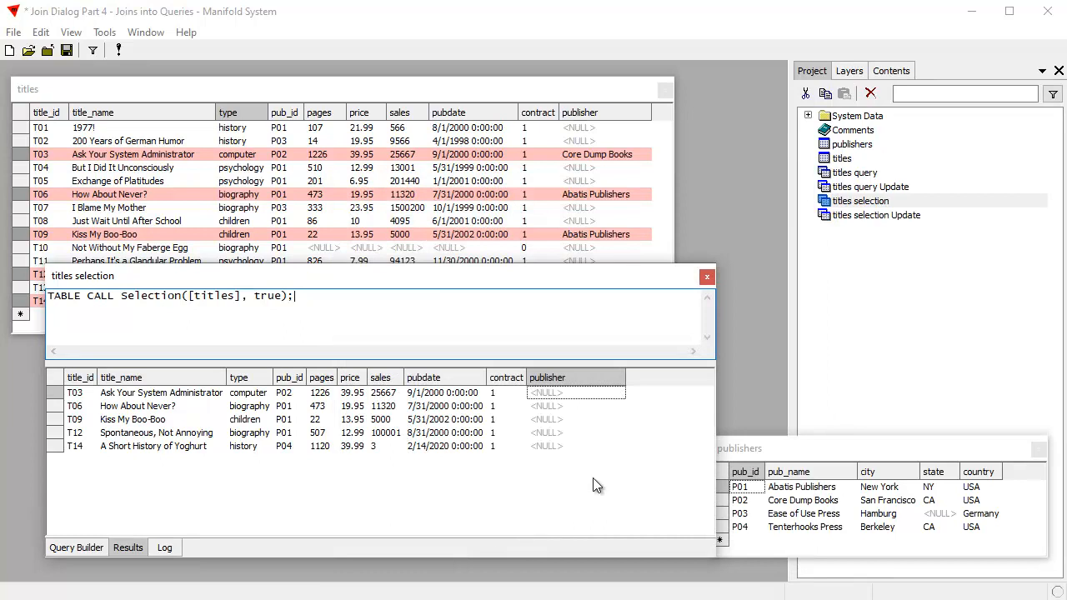
pyautogui.click(708, 277)
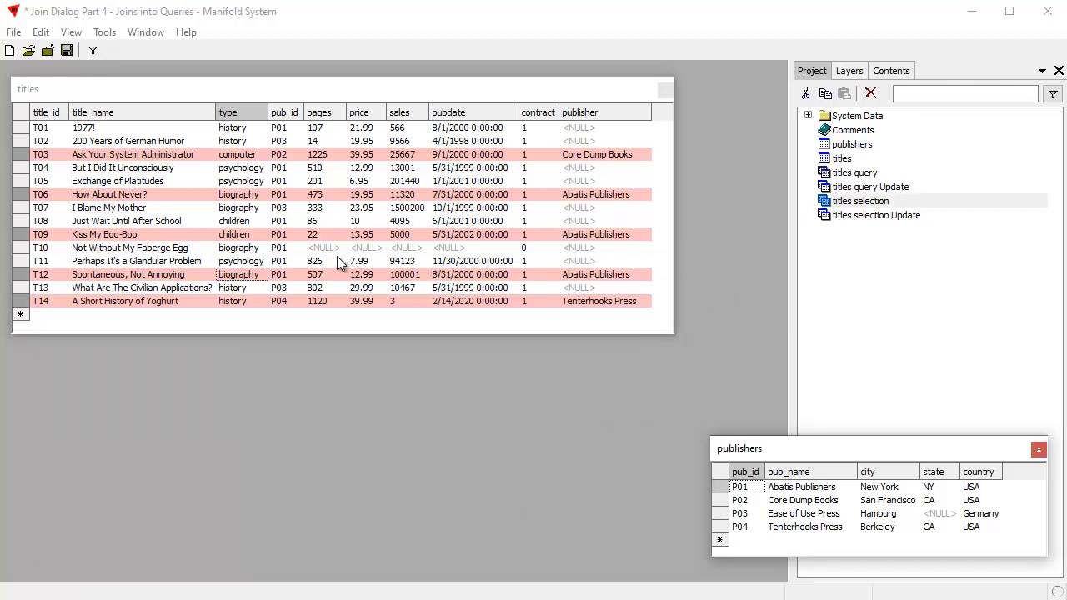
# Clear the selection in the titles table and select records T05 and T10 instead.
pyautogui.click(288, 92)
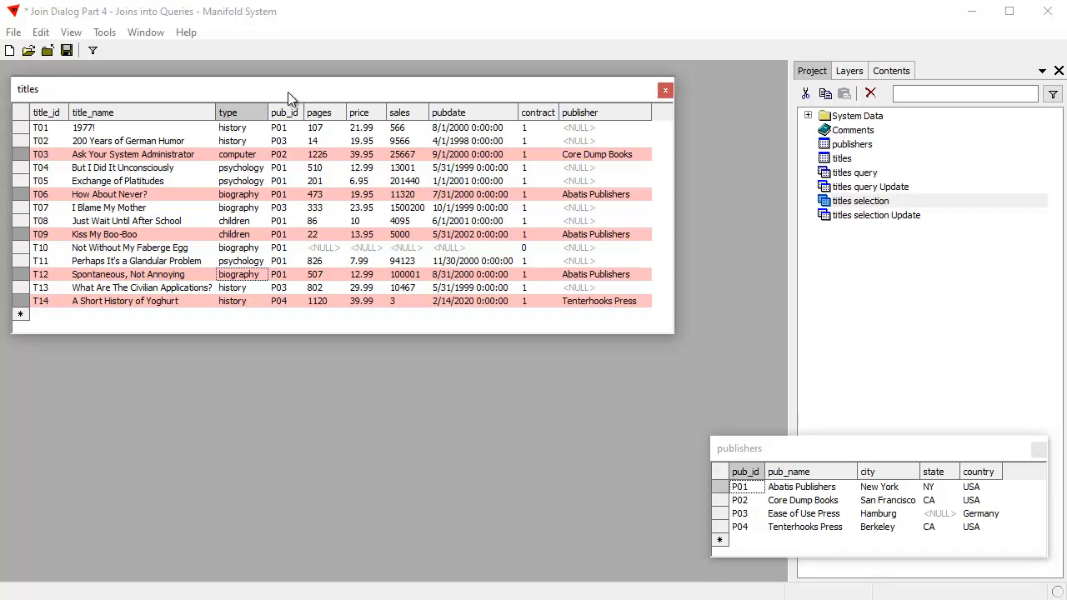
pyautogui.hotkey('ctrl', 'shift', 'a')
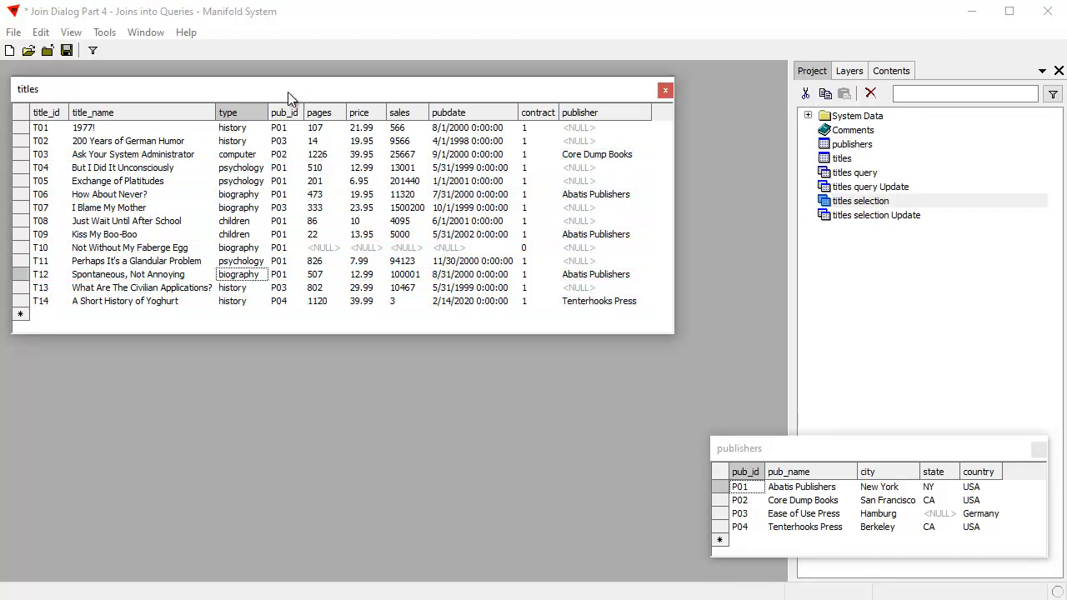
pyautogui.keyDown('ctrl'); pyautogui.click(498, 181); pyautogui.keyUp('ctrl')
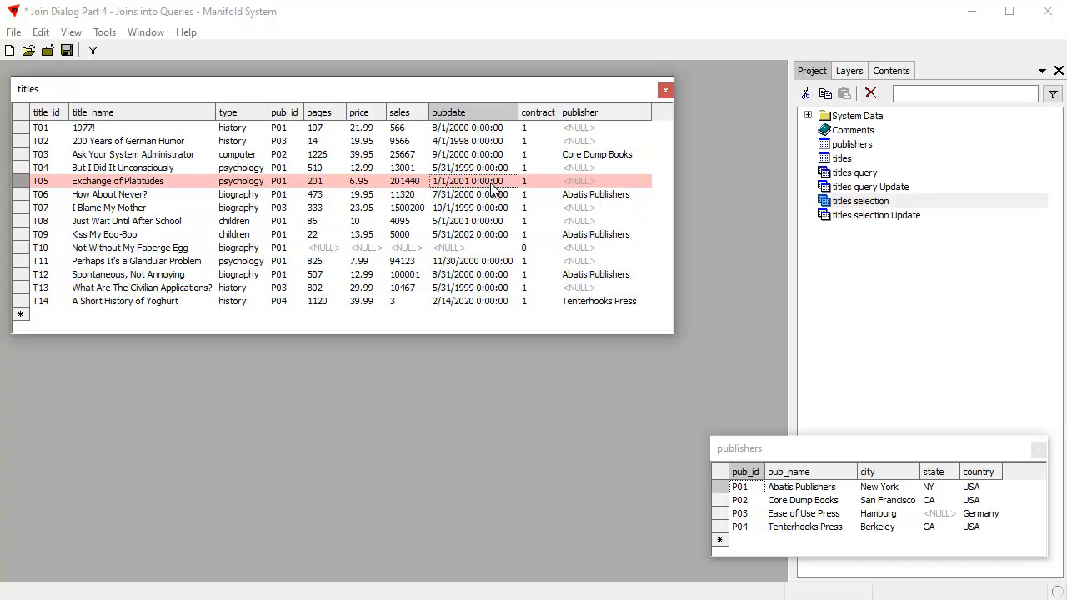
pyautogui.keyDown('ctrl'); pyautogui.click(492, 250); pyautogui.keyUp('ctrl')
# Delete the publisher values of records T09, T12 and T14 in the titles table.
pyautogui.rightClick(584, 238)
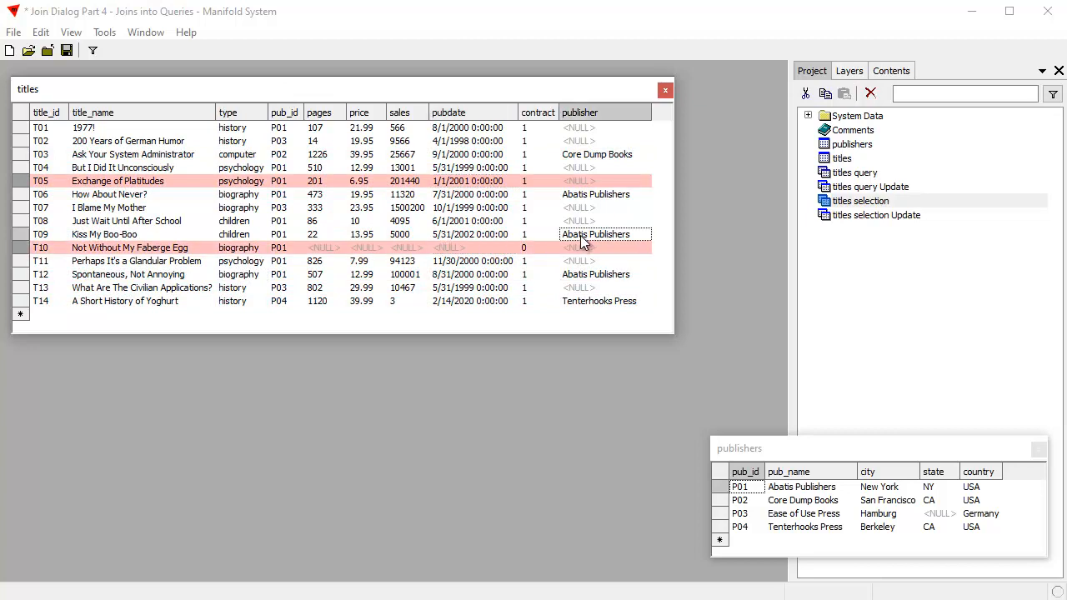
pyautogui.click(615, 304)
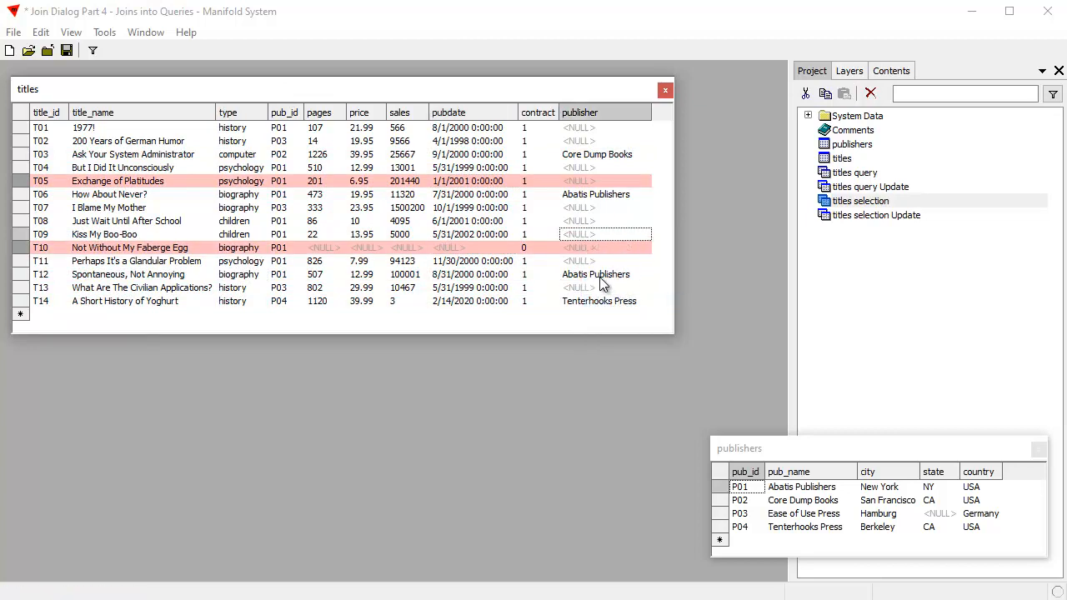
pyautogui.rightClick(597, 277)
pyautogui.click(624, 343)
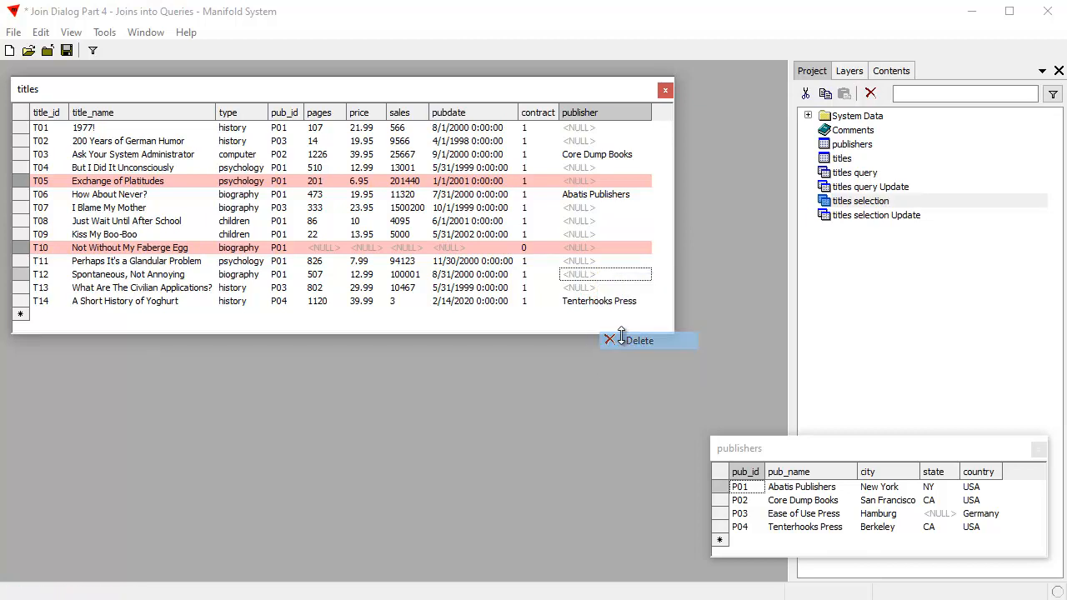
pyautogui.rightClick(589, 302)
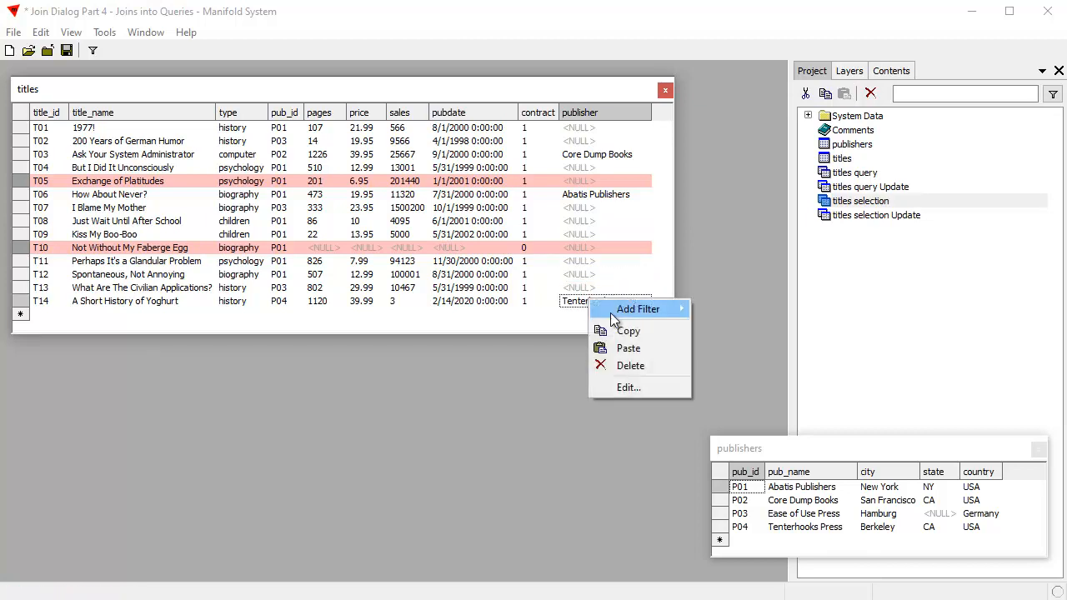
pyautogui.click(627, 366)
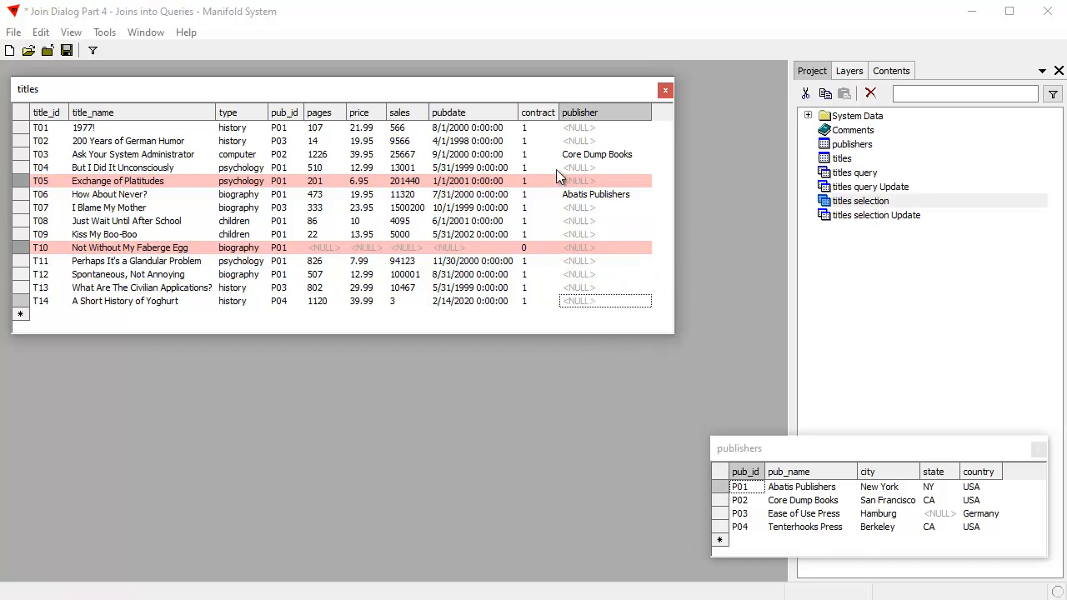
# Run the titles selection Update query from the project on the selected records T05 and T10.
pyautogui.click(875, 218)
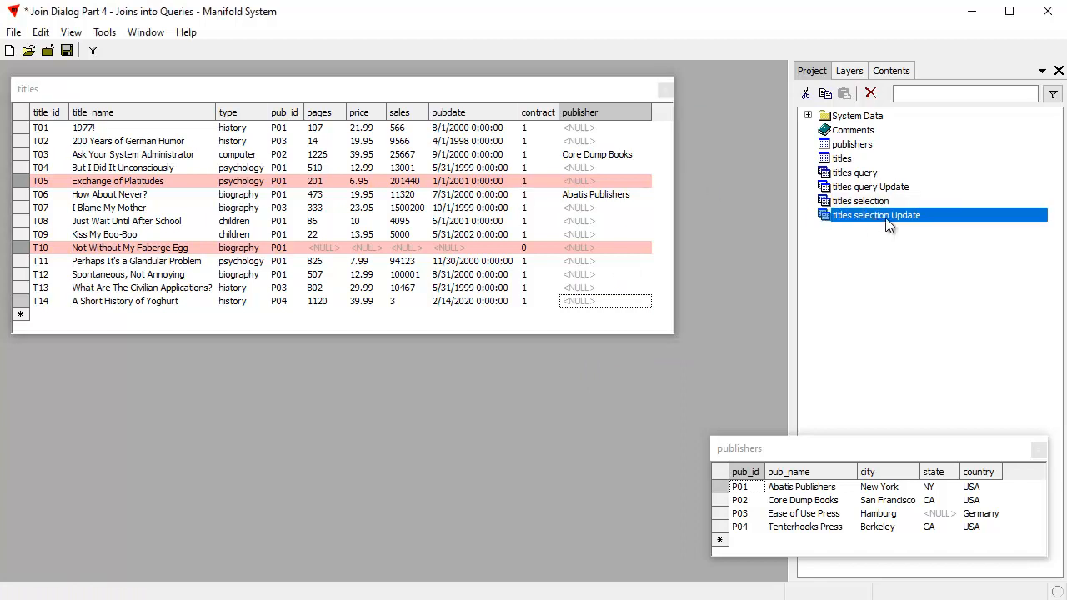
pyautogui.rightClick(855, 221)
pyautogui.click(891, 344)
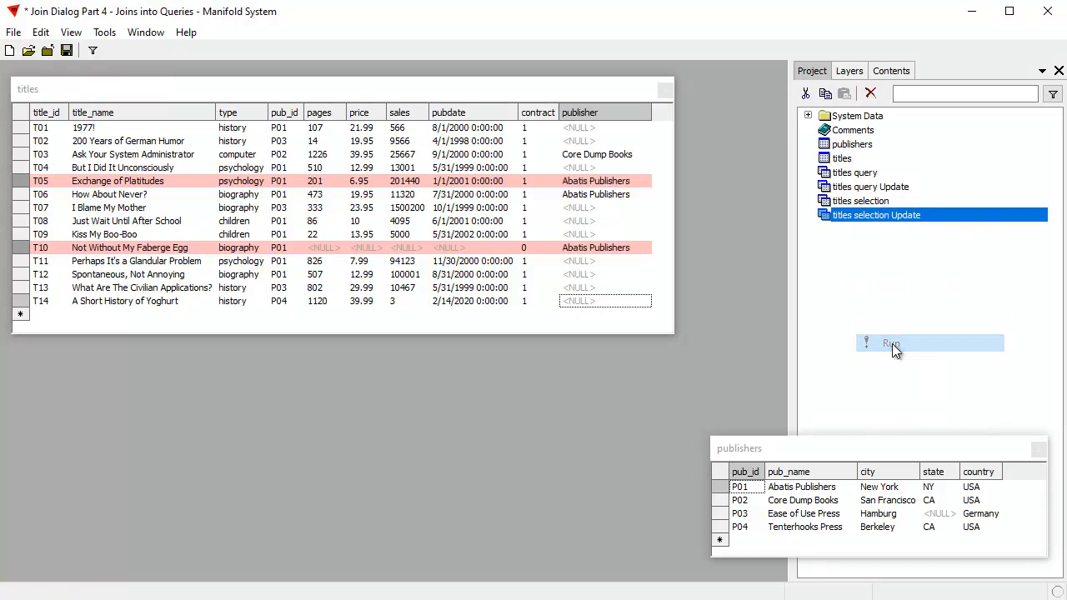
# Change the titles selection to records T01, T12 and T13 and run the titles selection Update query on them.
pyautogui.click(491, 236)
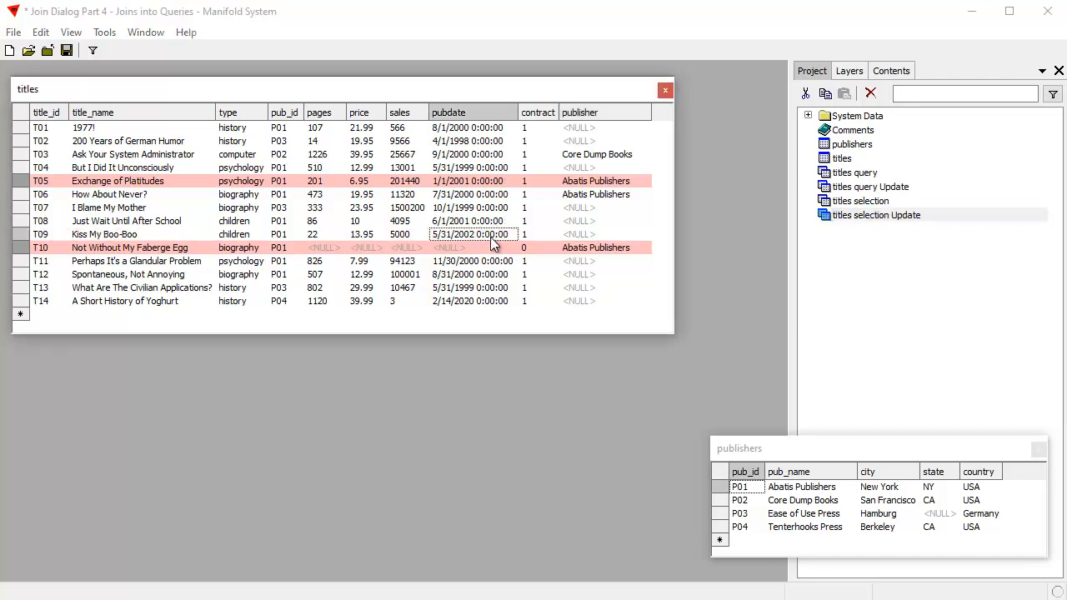
pyautogui.click(503, 182)
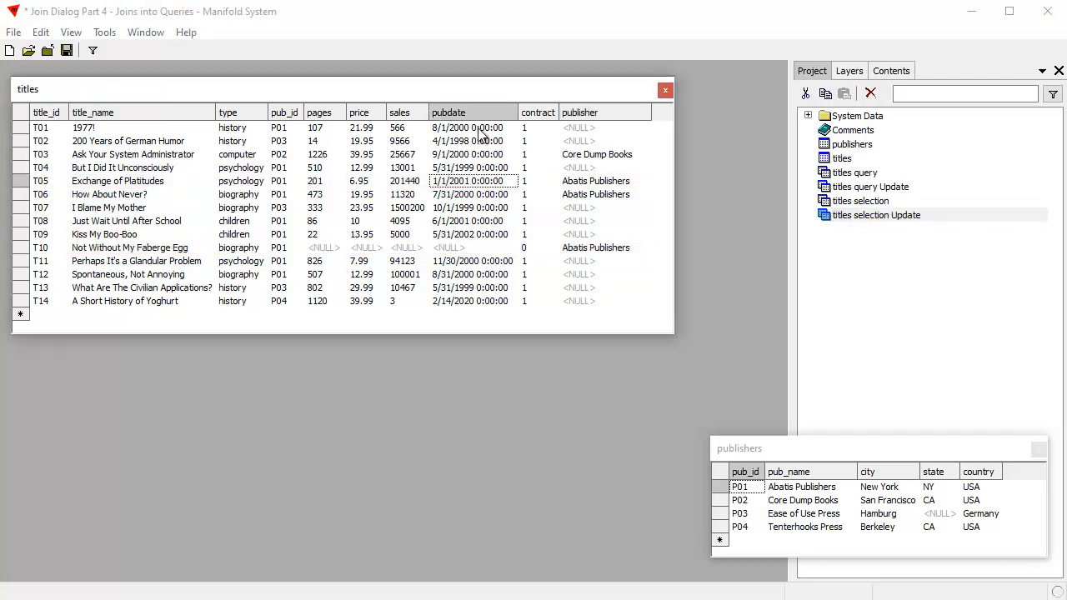
pyautogui.keyDown('ctrl'); pyautogui.click(480, 129); pyautogui.keyUp('ctrl')
pyautogui.keyDown('ctrl'); pyautogui.click(499, 274); pyautogui.keyUp('ctrl')
pyautogui.keyDown('ctrl'); pyautogui.click(498, 288); pyautogui.keyUp('ctrl')
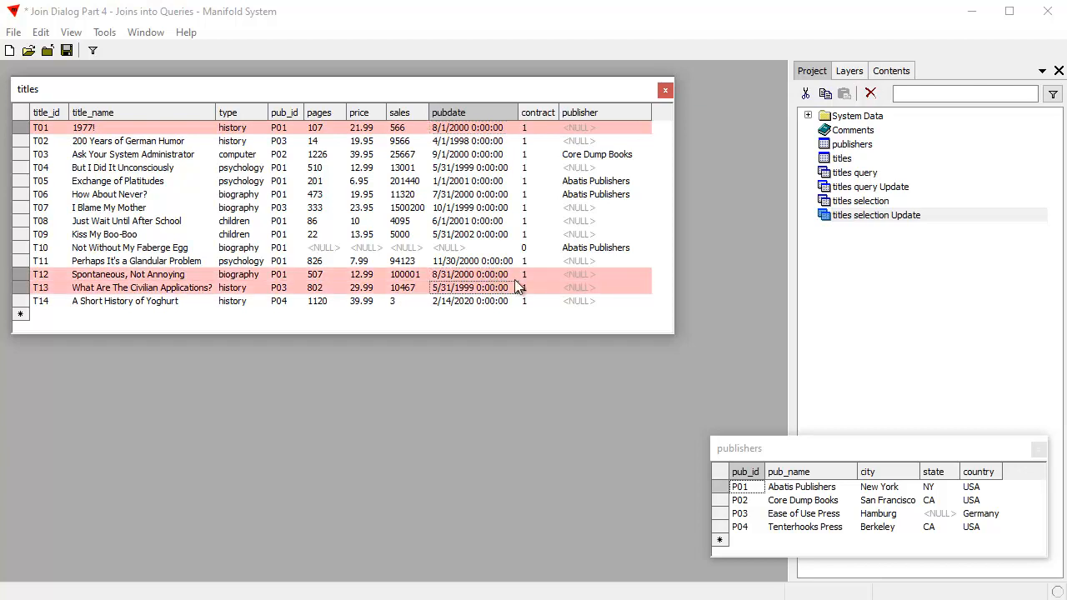
pyautogui.rightClick(870, 218)
pyautogui.click(897, 343)
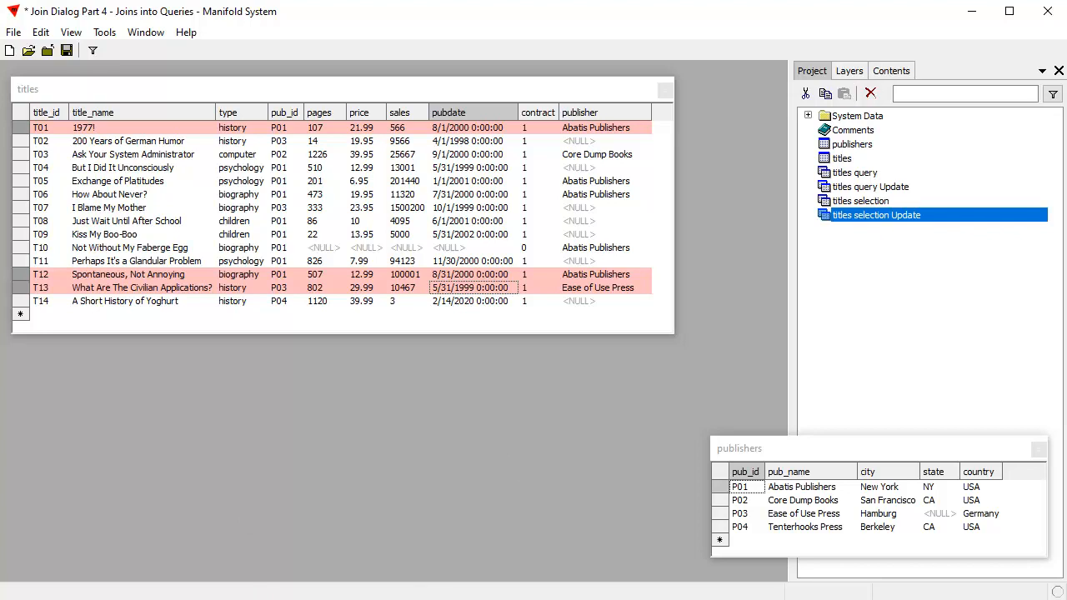
# Bring the Comments window into view below the titles table, deselect its text, and shift the titles table slightly down.
pyautogui.moveTo(367, 599); pyautogui.dragTo(341, 422)
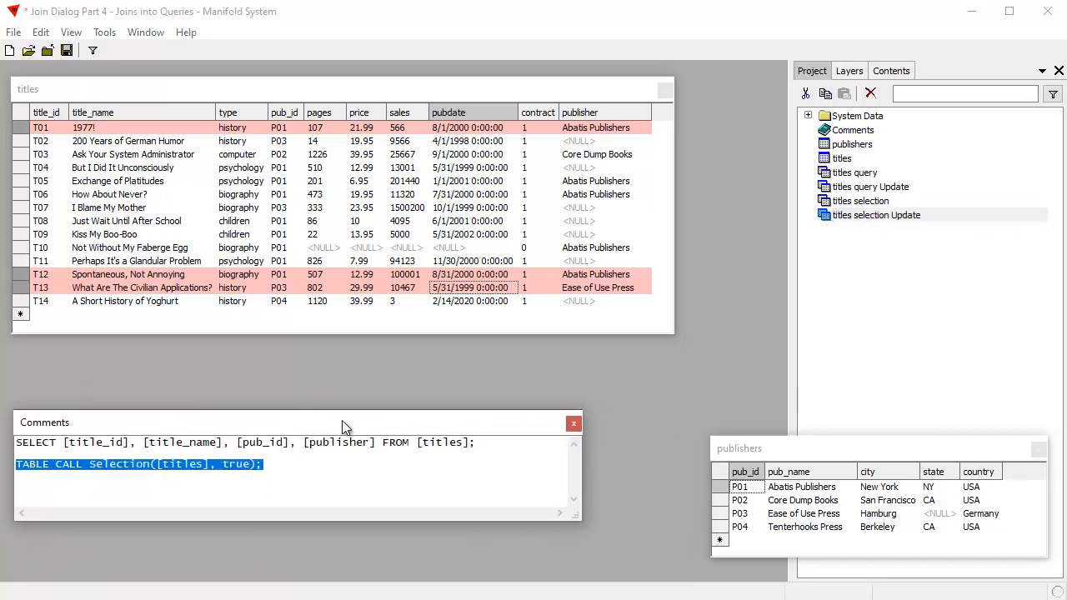
pyautogui.click(294, 486)
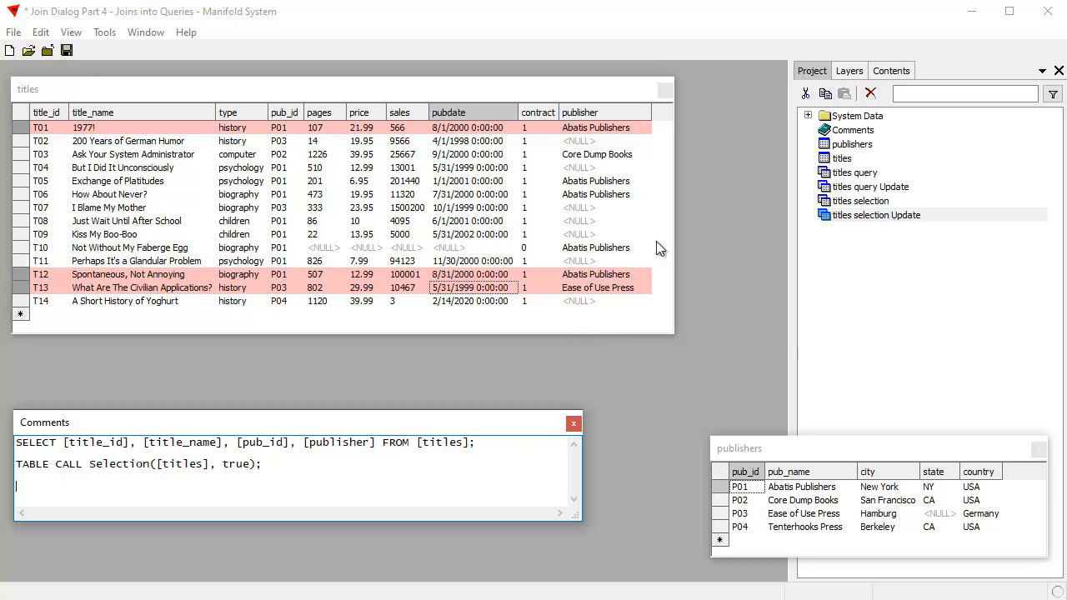
pyautogui.moveTo(444, 84); pyautogui.dragTo(438, 111)
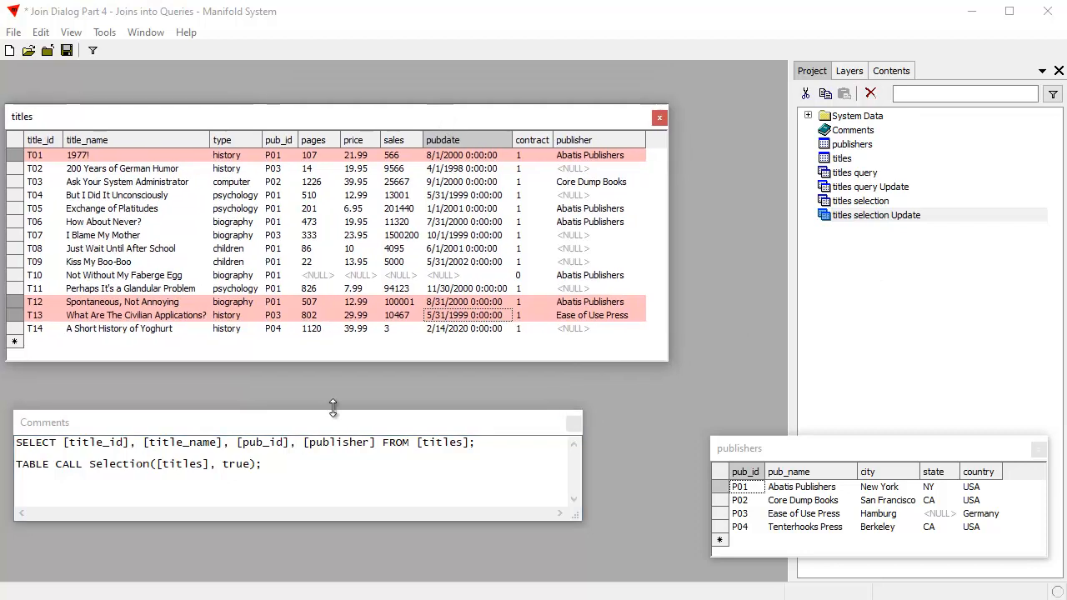
pyautogui.click(212, 456)
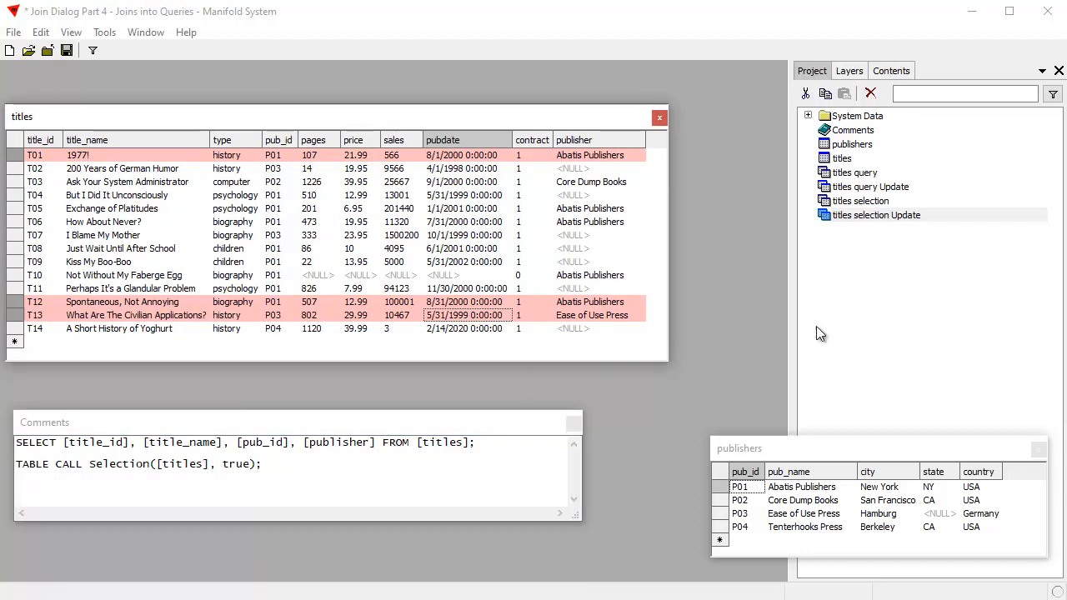
# Open the titles selection Update query in a floating window sized and placed so its full UPDATE statement is readable.
pyautogui.doubleClick(884, 217)
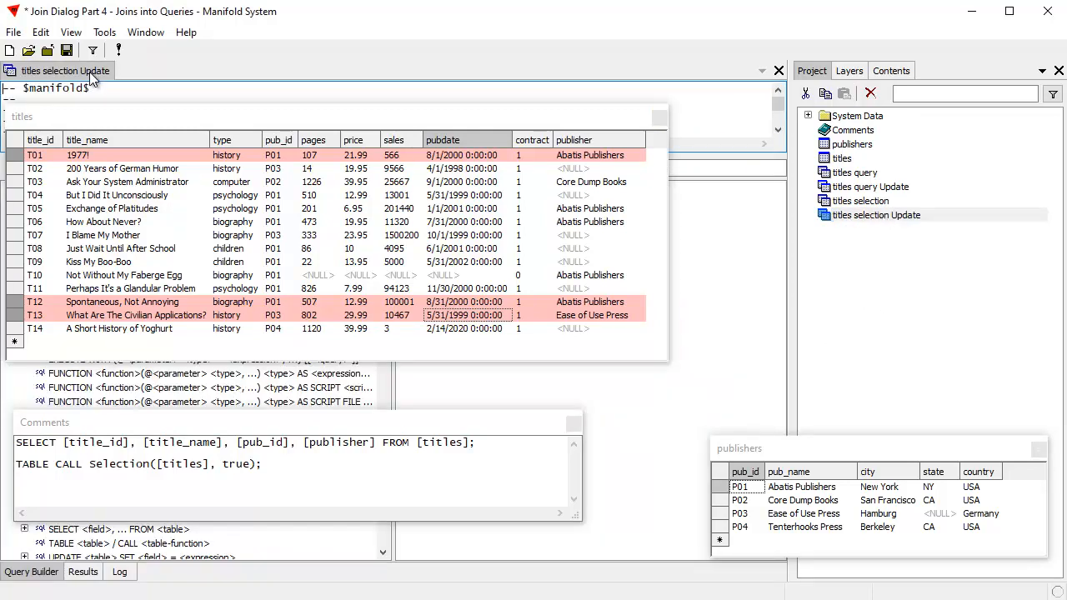
pyautogui.doubleClick(89, 71)
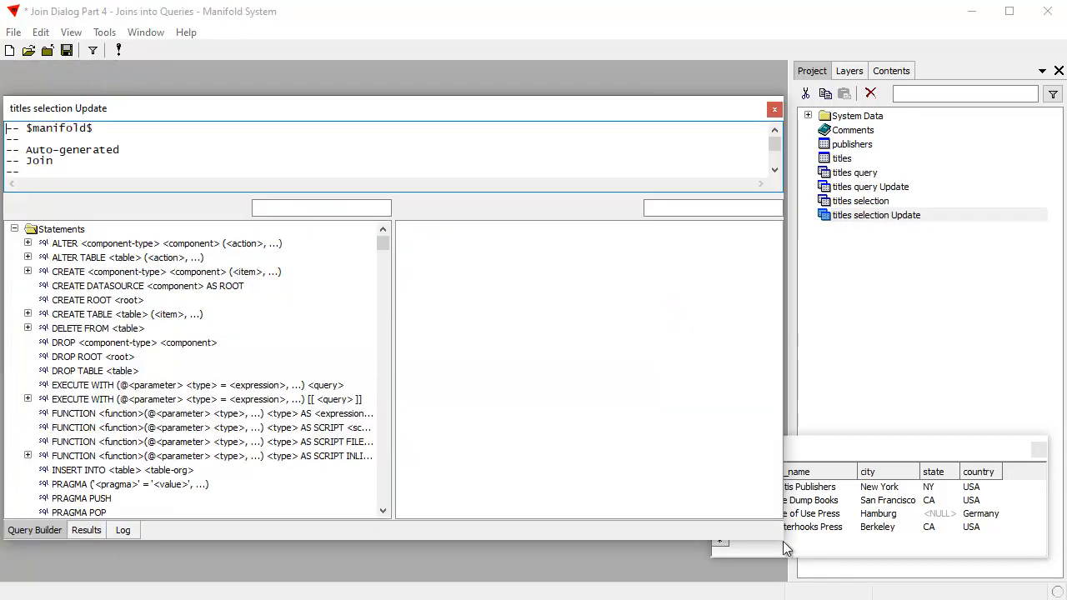
pyautogui.moveTo(781, 541); pyautogui.dragTo(583, 458)
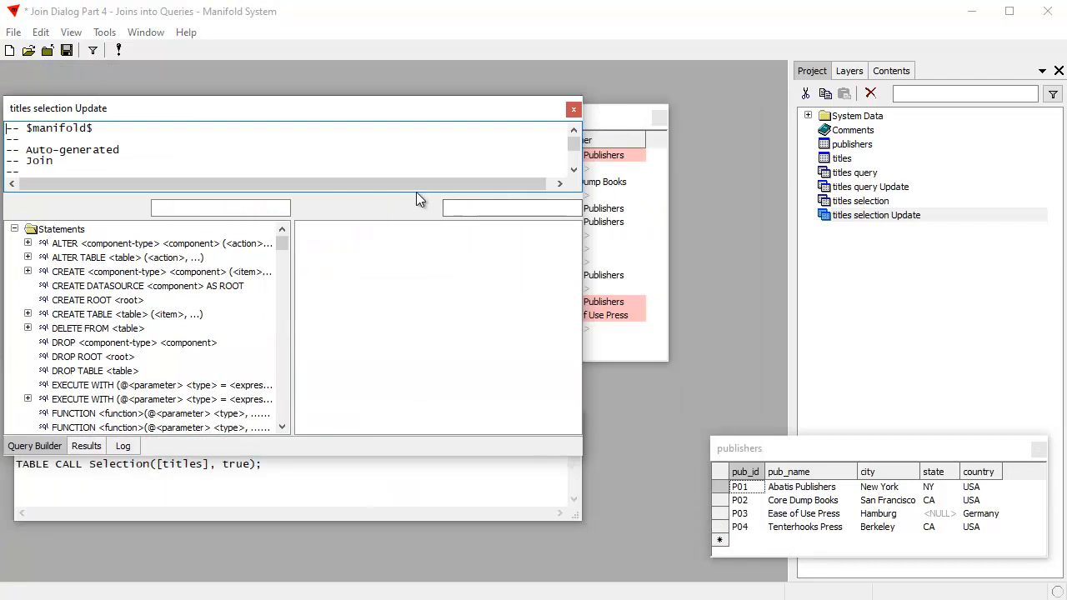
pyautogui.moveTo(417, 197); pyautogui.dragTo(434, 325)
pyautogui.moveTo(381, 112); pyautogui.dragTo(651, 137)
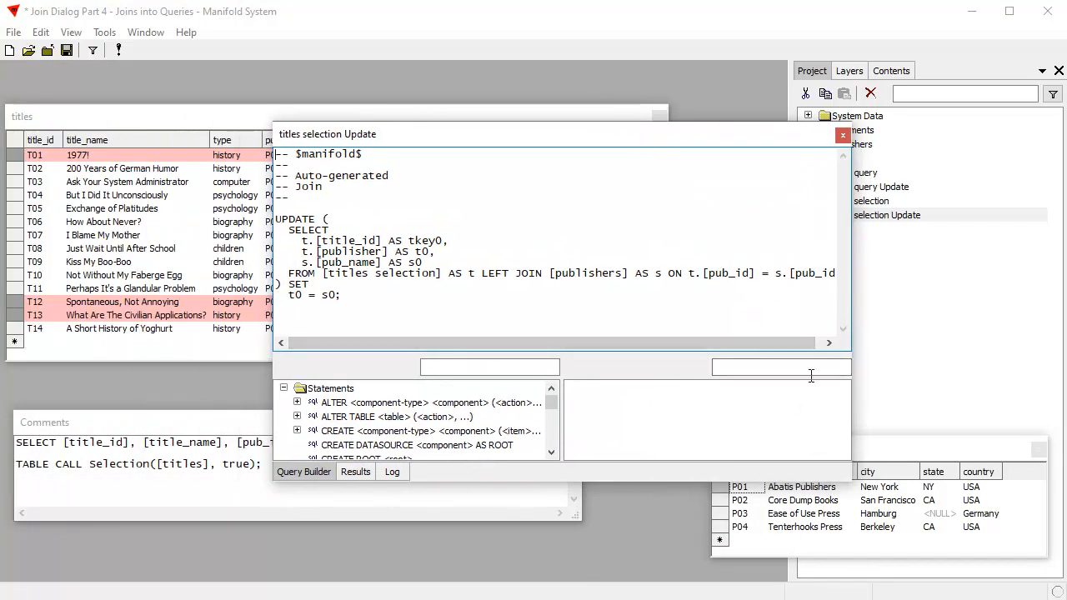
pyautogui.moveTo(851, 450); pyautogui.dragTo(943, 457)
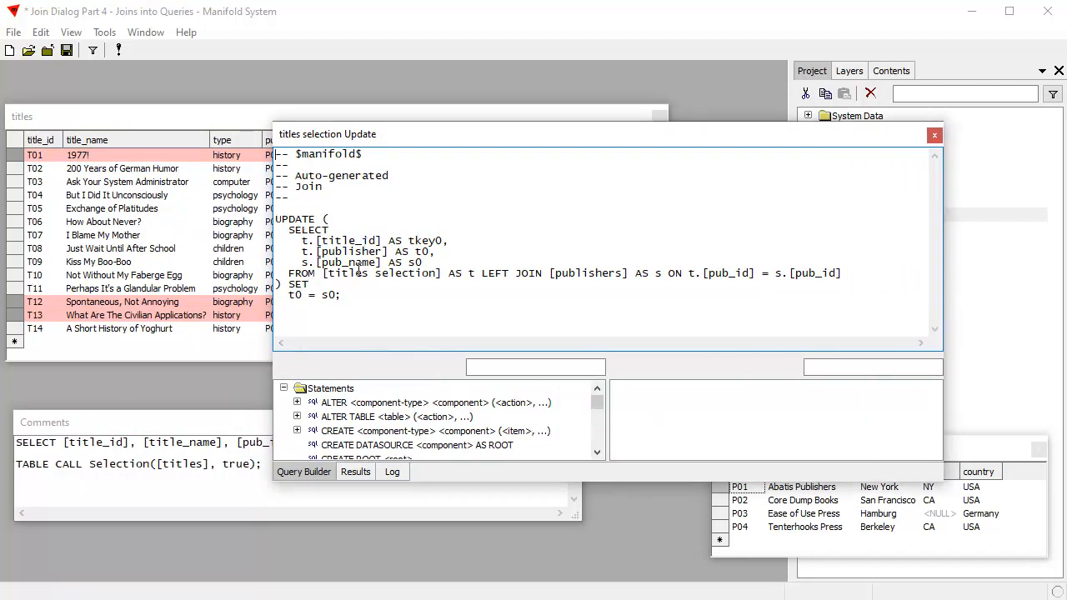
# Examine the titles selection reference in the update query's FROM clause against the TABLE CALL Selection([titles], true) statement in Comments.
pyautogui.moveTo(437, 275); pyautogui.dragTo(326, 278)
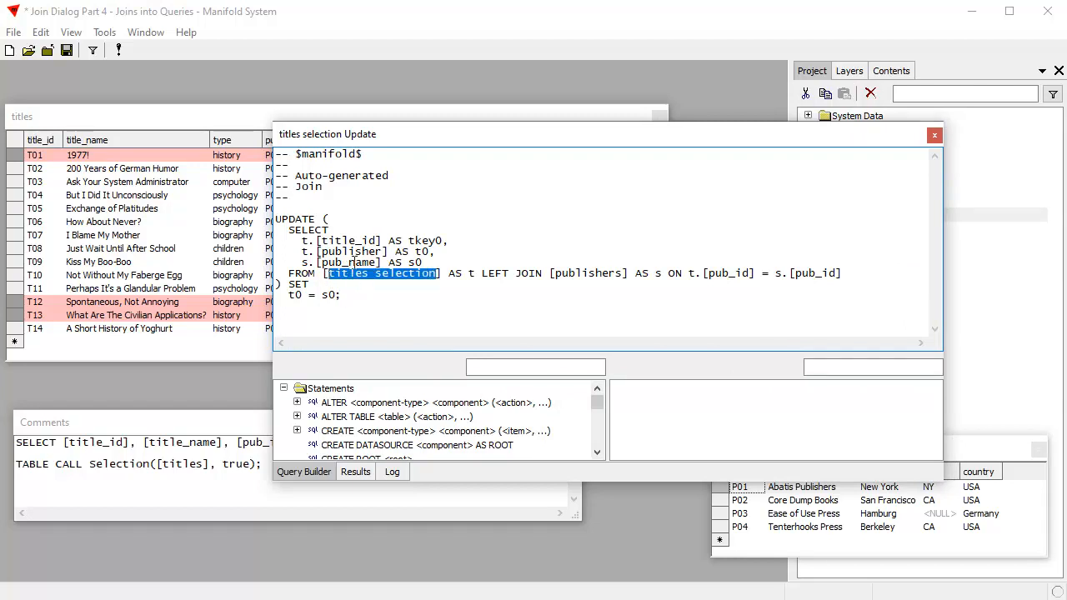
pyautogui.moveTo(535, 137); pyautogui.dragTo(406, 176)
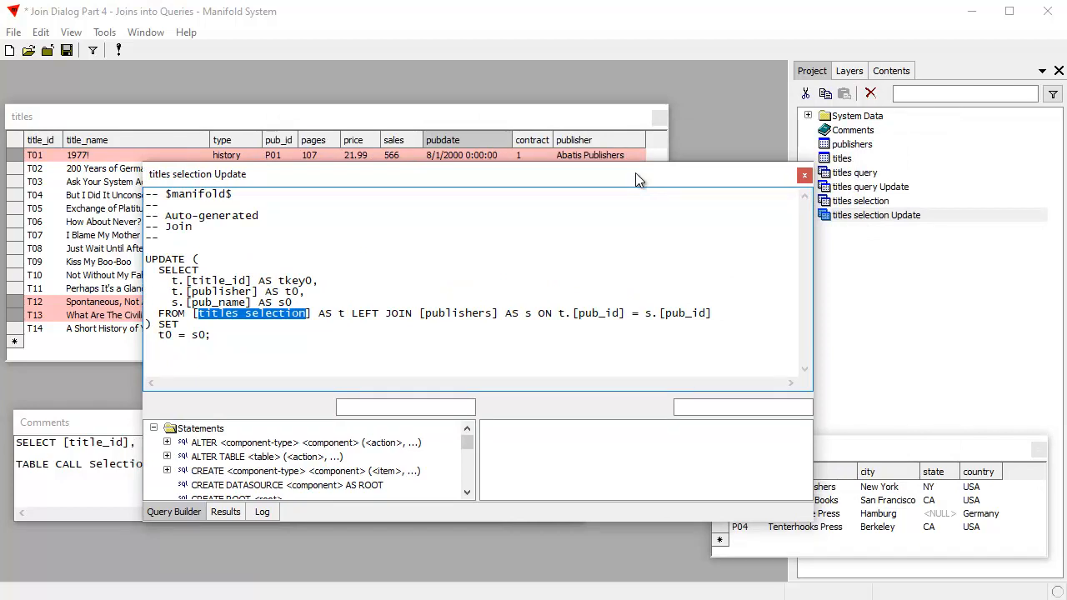
pyautogui.moveTo(636, 179); pyautogui.dragTo(755, 141)
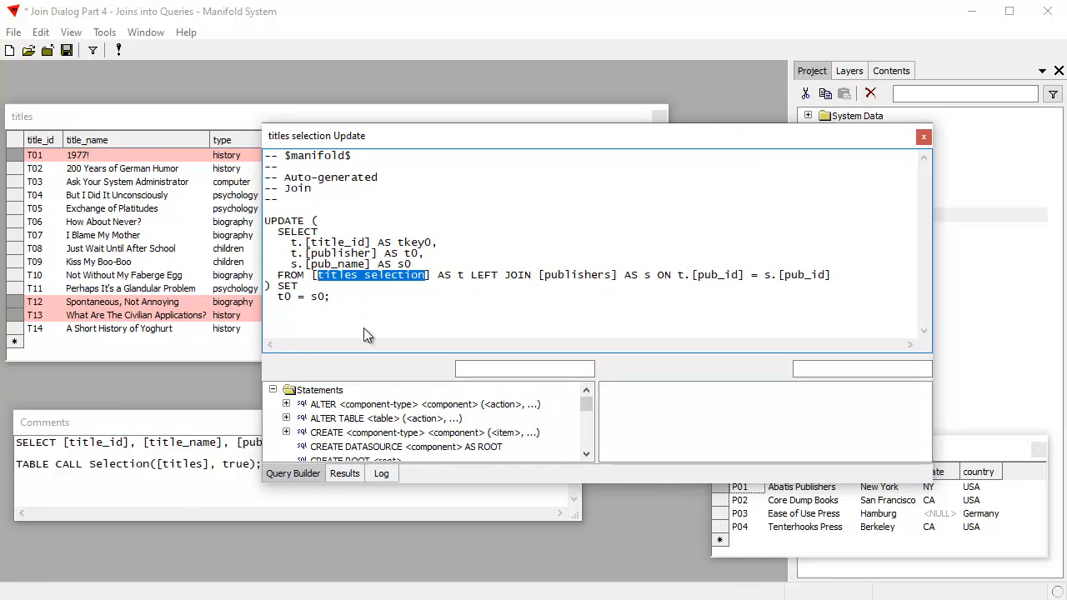
pyautogui.click(221, 435)
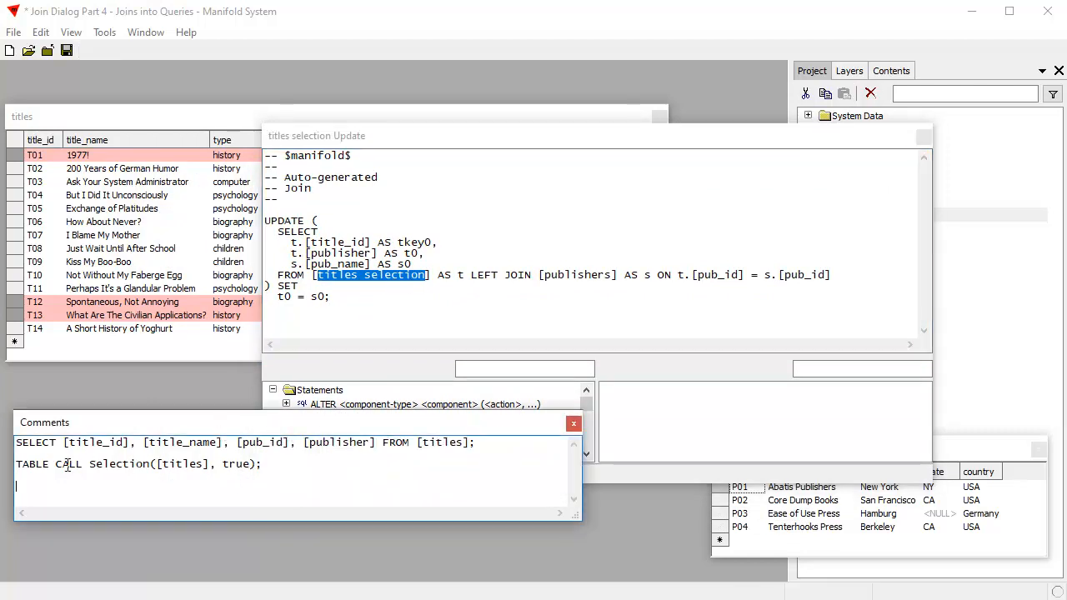
pyautogui.moveTo(283, 468); pyautogui.dragTo(14, 470)
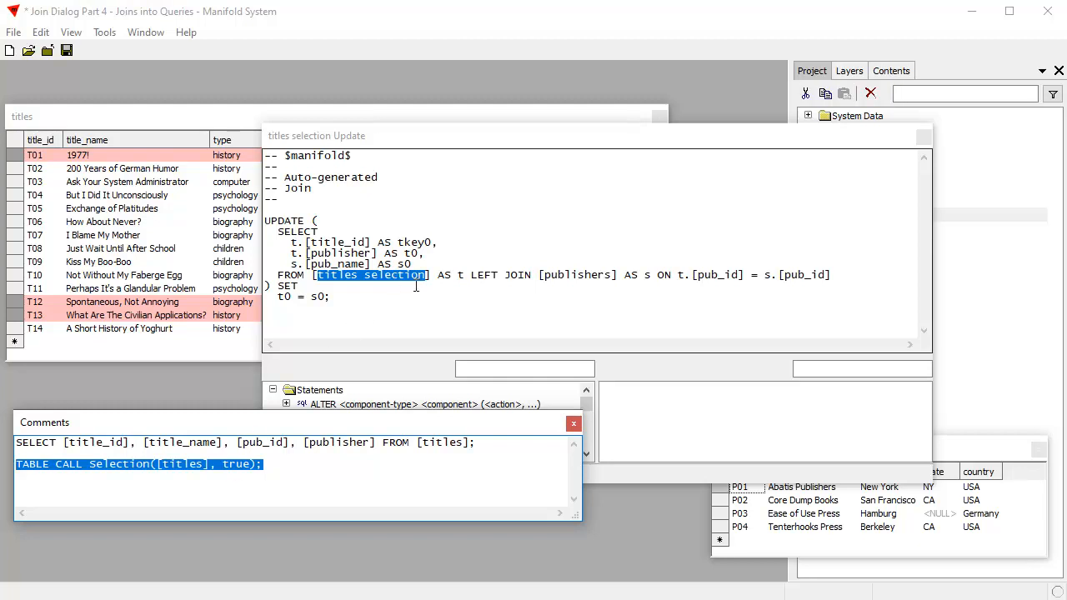
pyautogui.moveTo(529, 133); pyautogui.dragTo(393, 138)
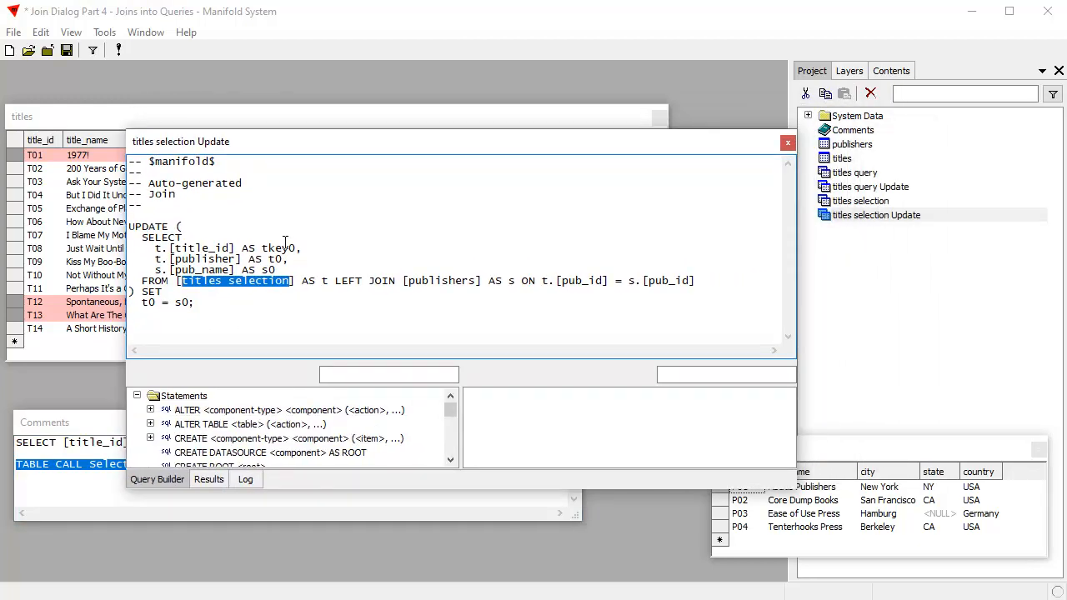
# Open the titles query Update query in a resized floating window and place it beside the titles selection Update query.
pyautogui.click(878, 188)
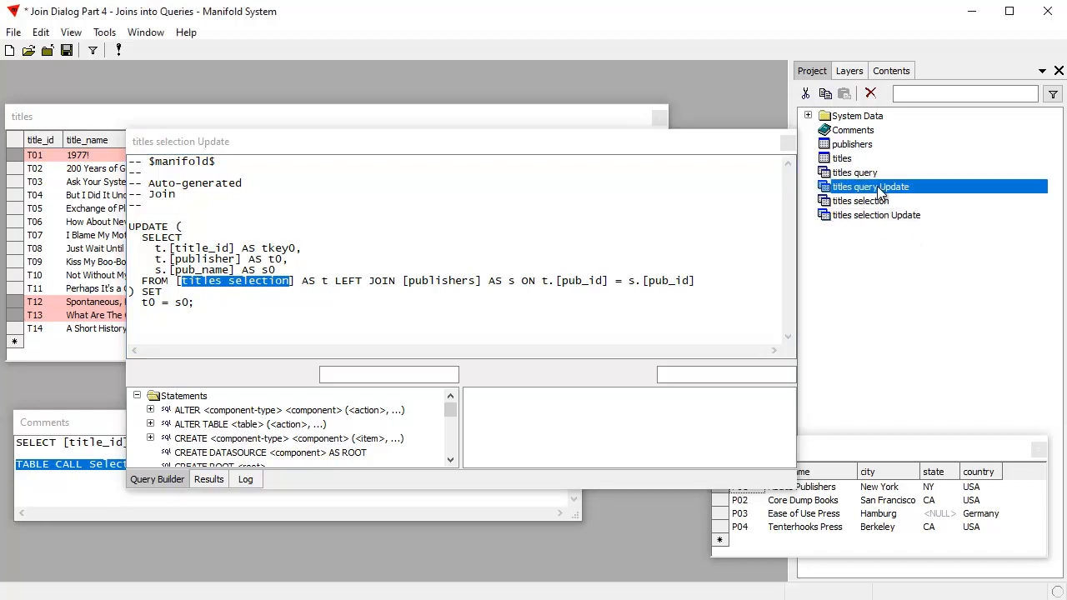
pyautogui.click(845, 191)
pyautogui.click(921, 215)
pyautogui.click(880, 190)
pyautogui.doubleClick(880, 189)
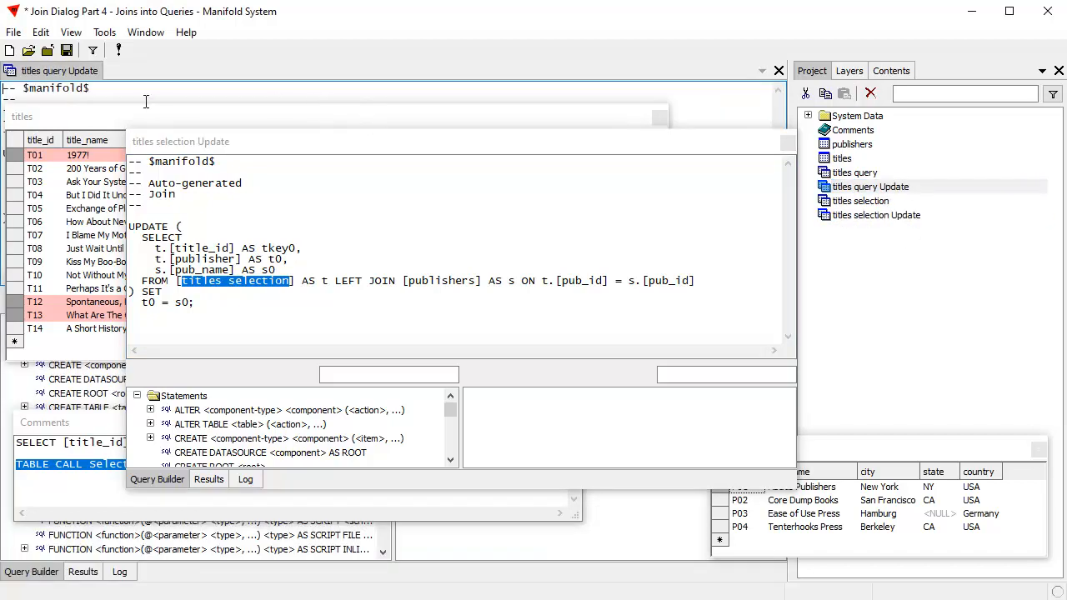
pyautogui.doubleClick(55, 72)
pyautogui.moveTo(780, 539); pyautogui.dragTo(572, 436)
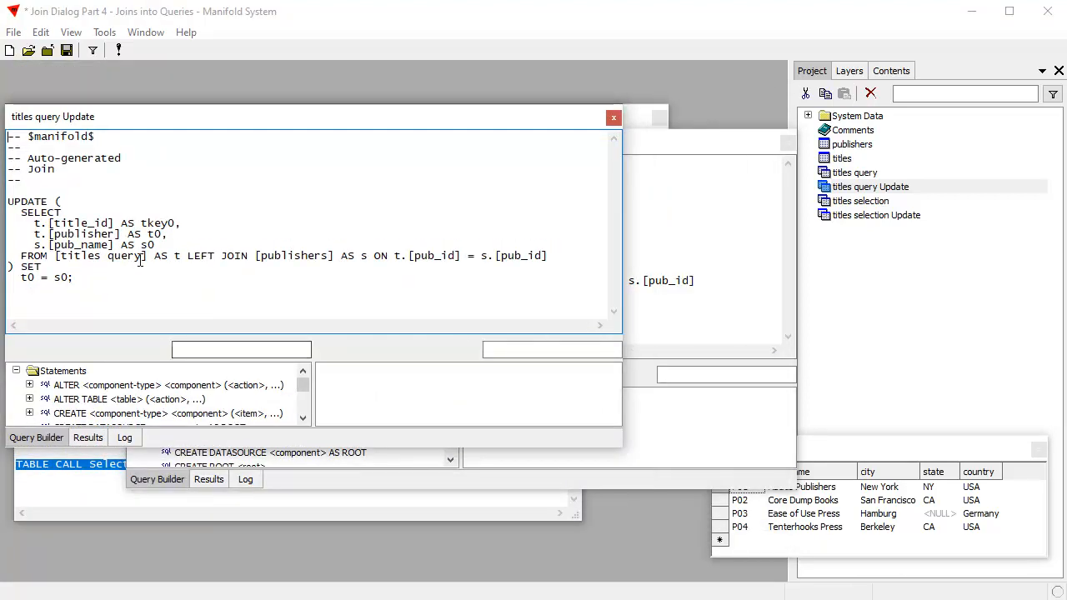
pyautogui.moveTo(322, 120); pyautogui.dragTo(670, 211)
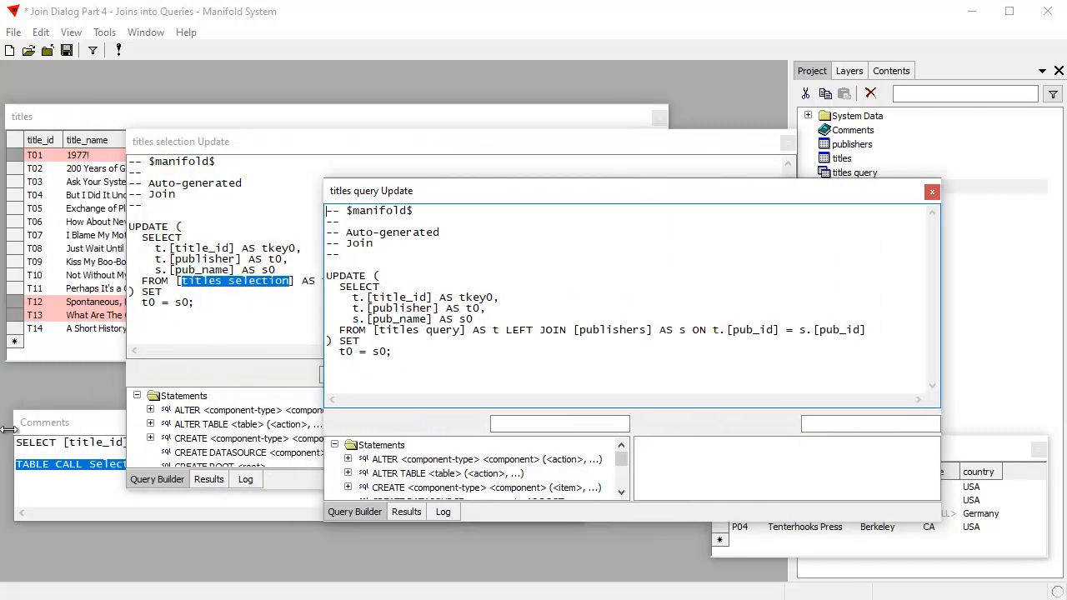
# Compare the titles query reference in the FROM clause with the statements in Comments, and close the titles query Update query.
pyautogui.click(66, 421)
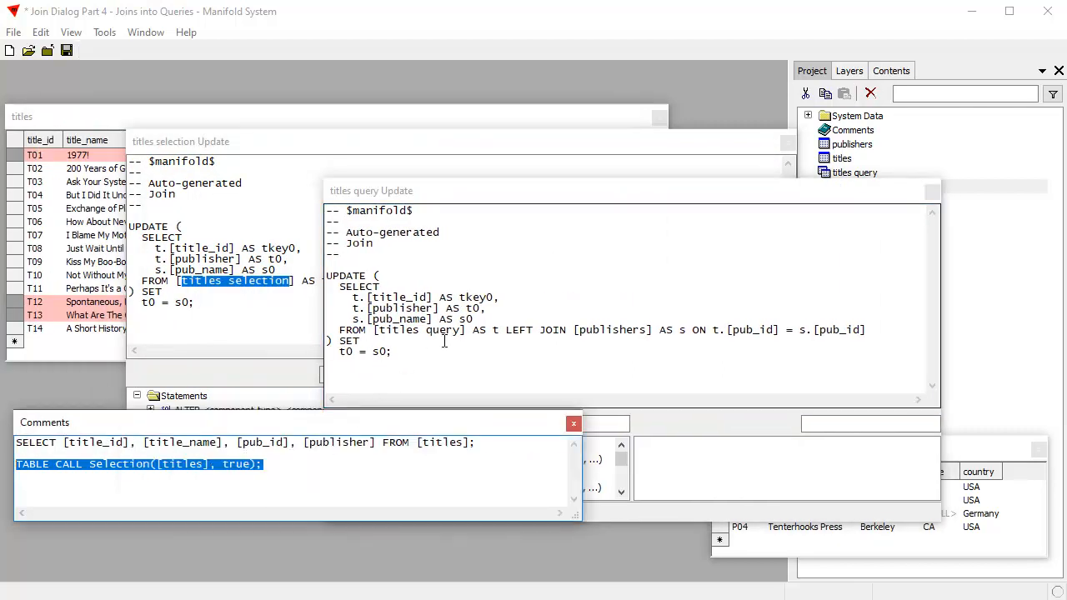
pyautogui.moveTo(462, 330); pyautogui.dragTo(378, 330)
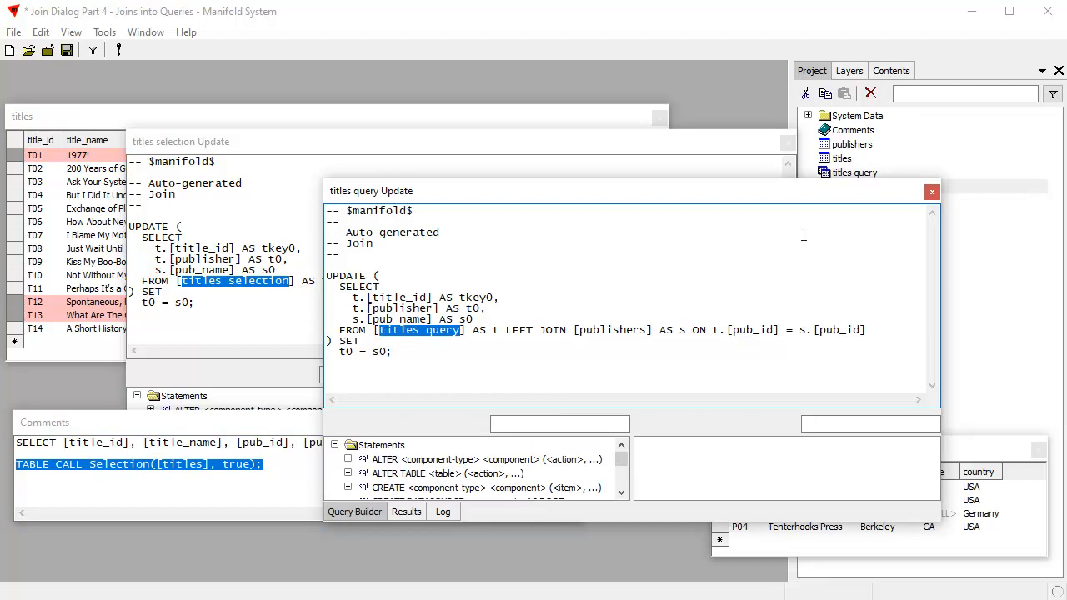
pyautogui.click(932, 192)
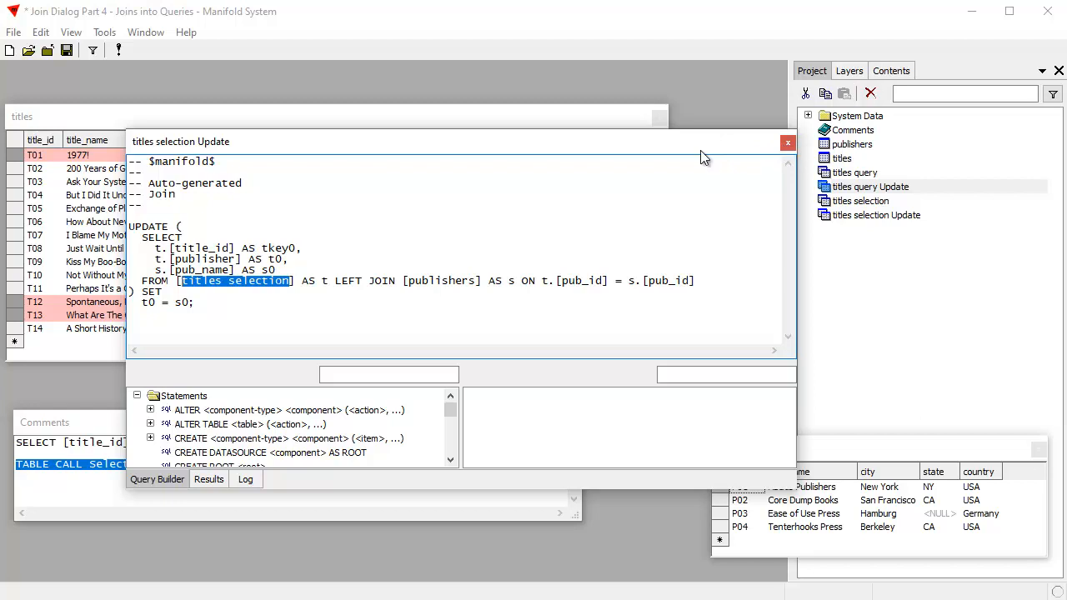
# Close the titles selection Update query and return to the titles table.
pyautogui.moveTo(692, 147); pyautogui.dragTo(620, 216)
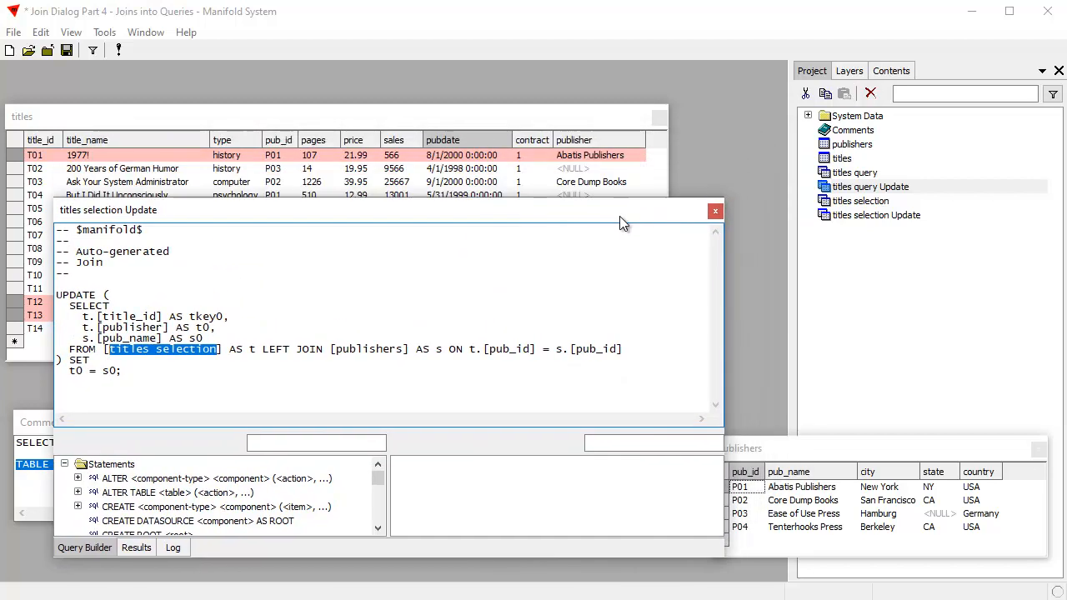
pyautogui.click(714, 211)
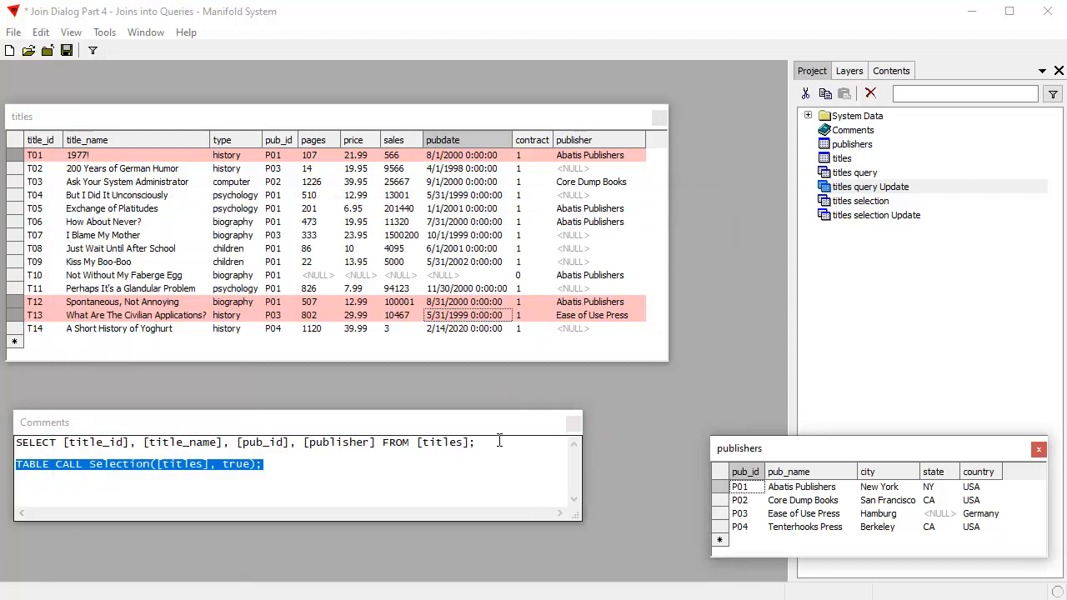
pyautogui.click(264, 117)
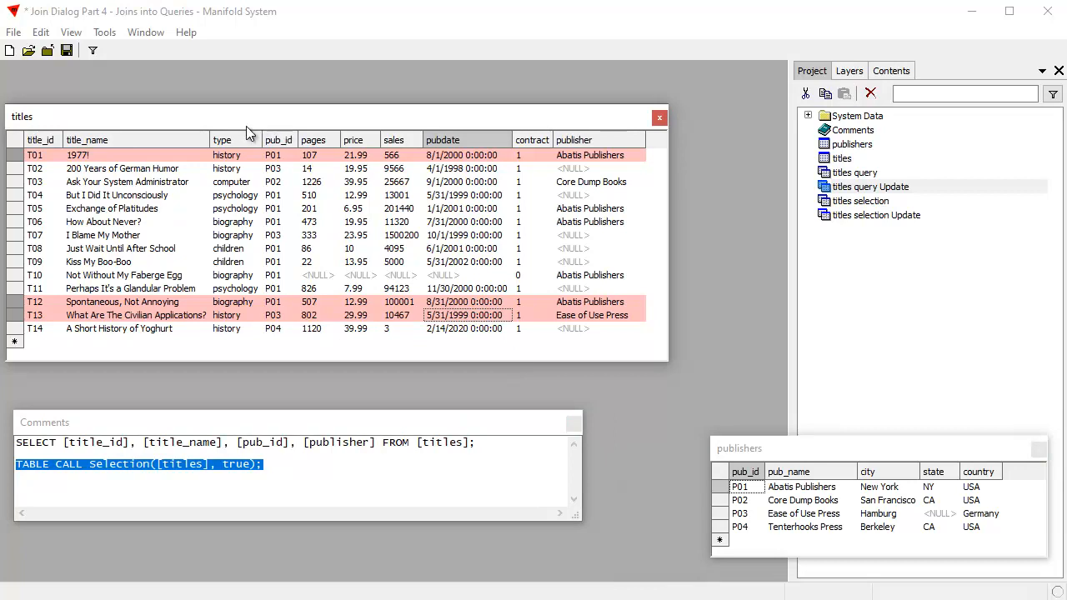